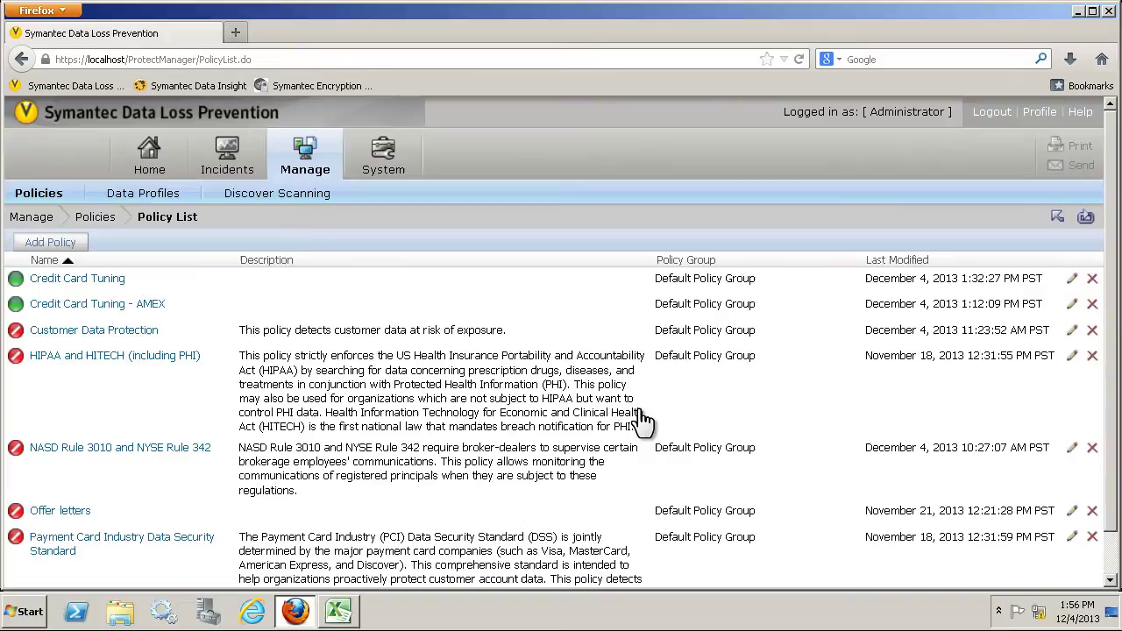
Open the Credit Card Tuning policy's configuration page from the Policy List.
click(93, 282)
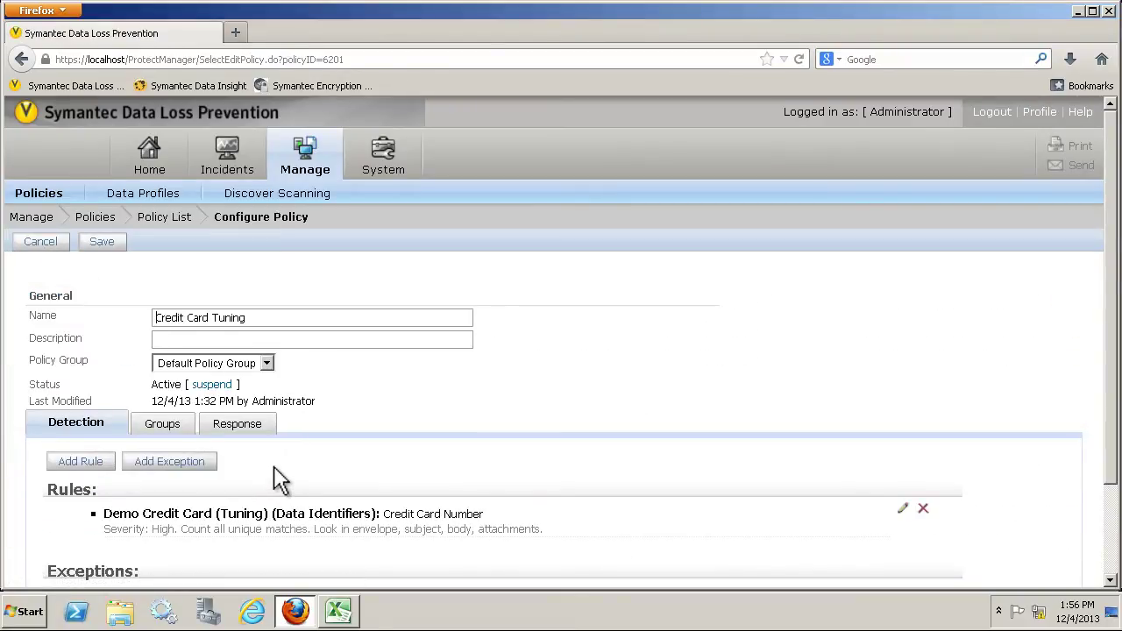
Open the Demo Credit Card (Tuning) rule and show the Credit Card Number identifier's full details.
click(324, 519)
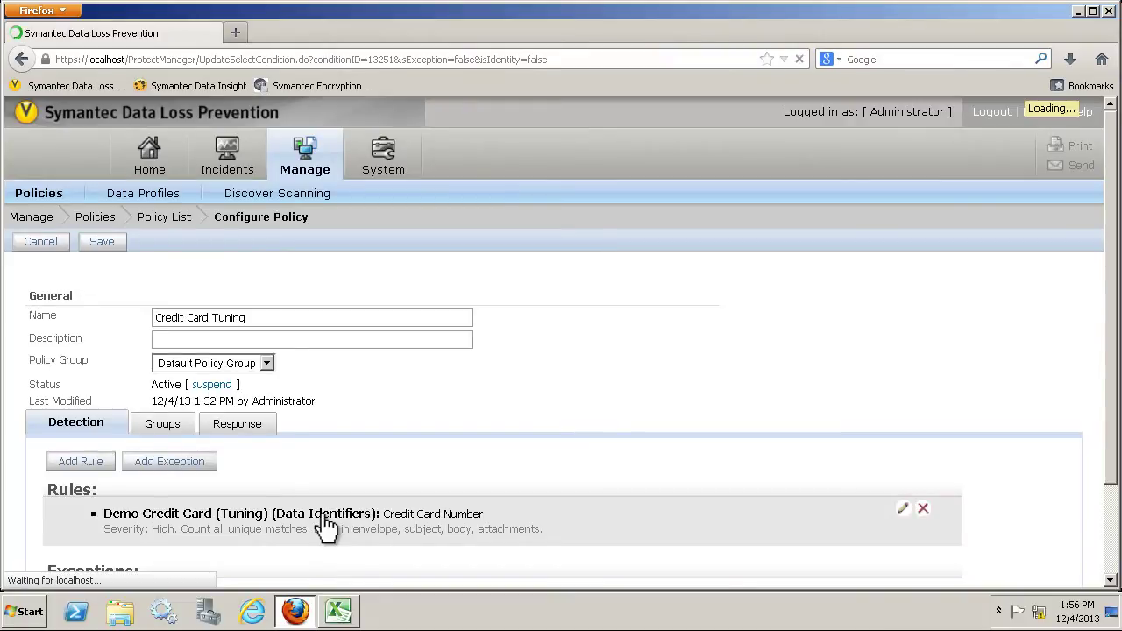
scroll(316, 494, down, 5)
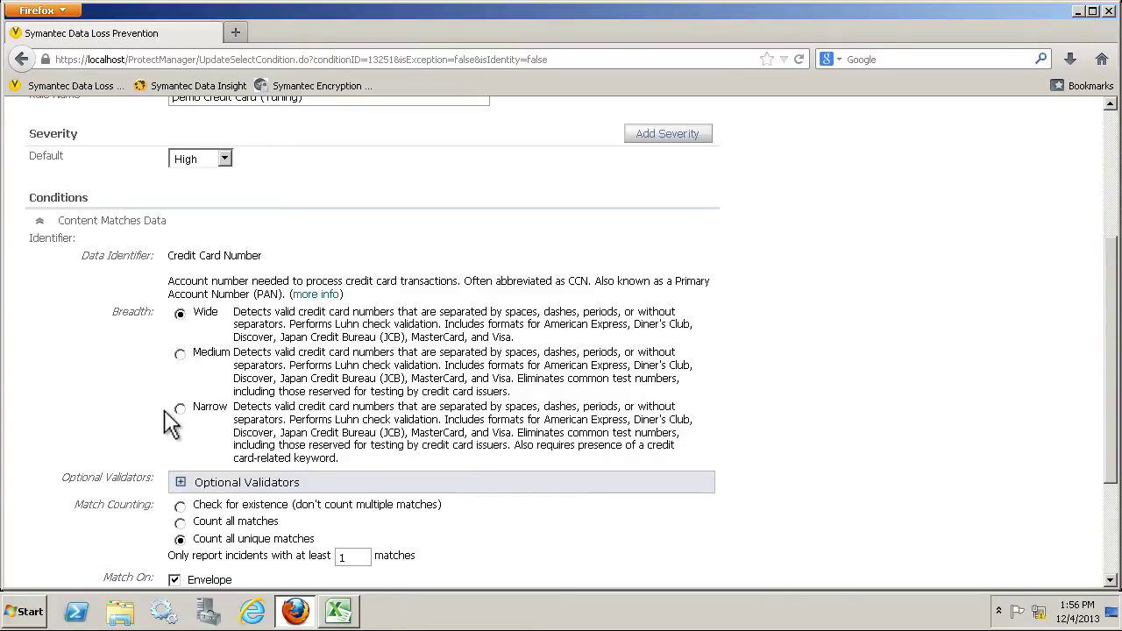
click(326, 295)
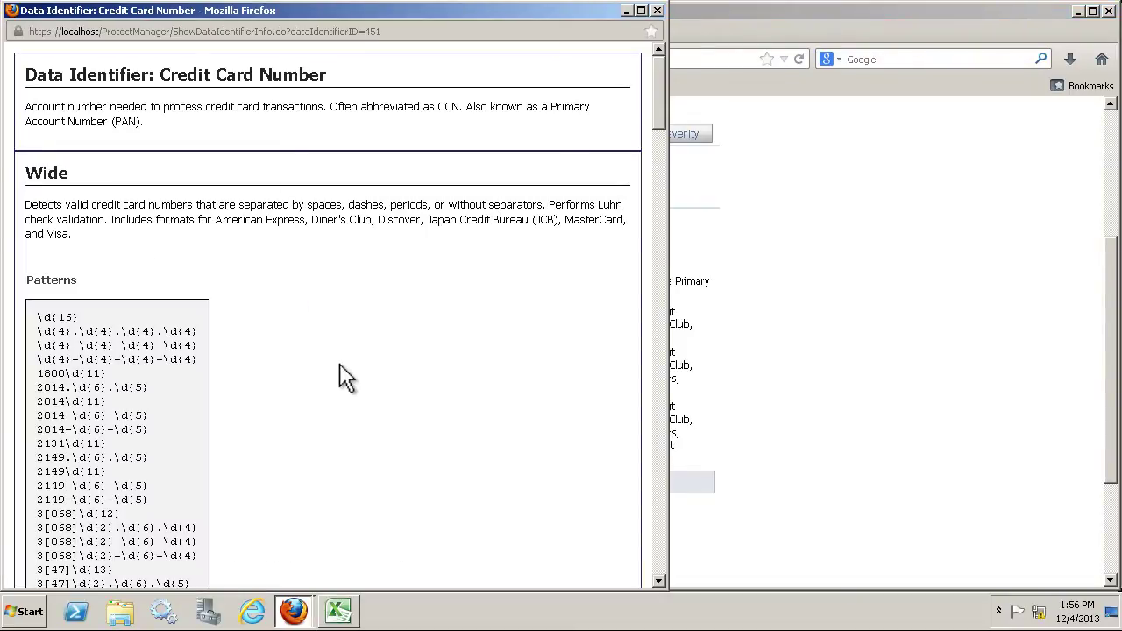
Scroll through the Wide, Medium and Narrow patterns, highlight Narrow, then close the details window.
scroll(346, 377, down, 5)
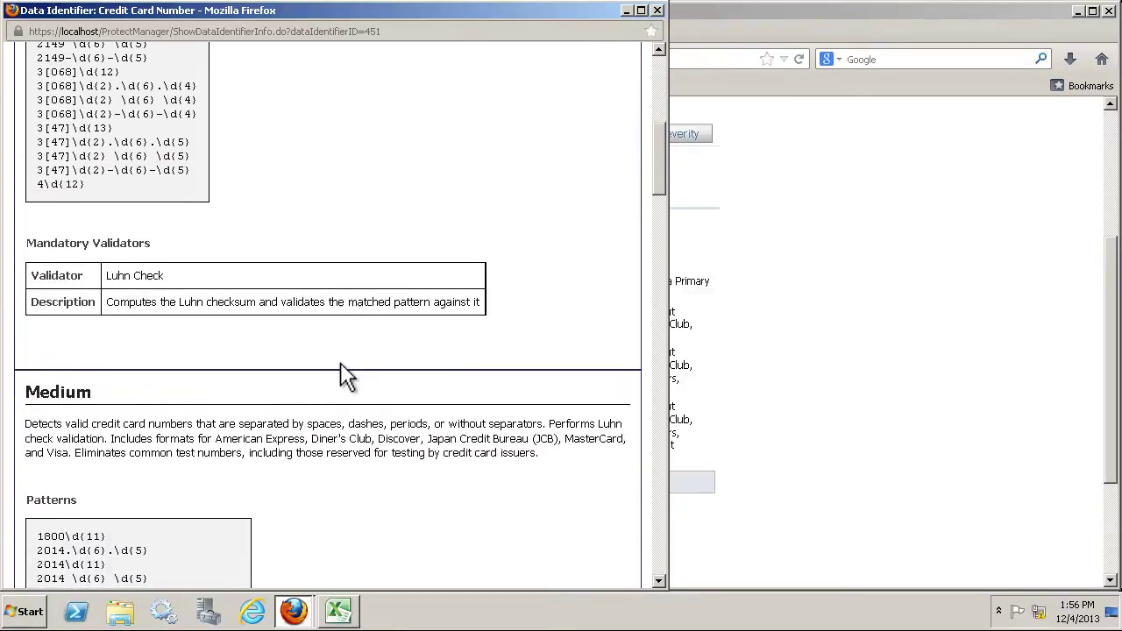
scroll(346, 377, down, 10)
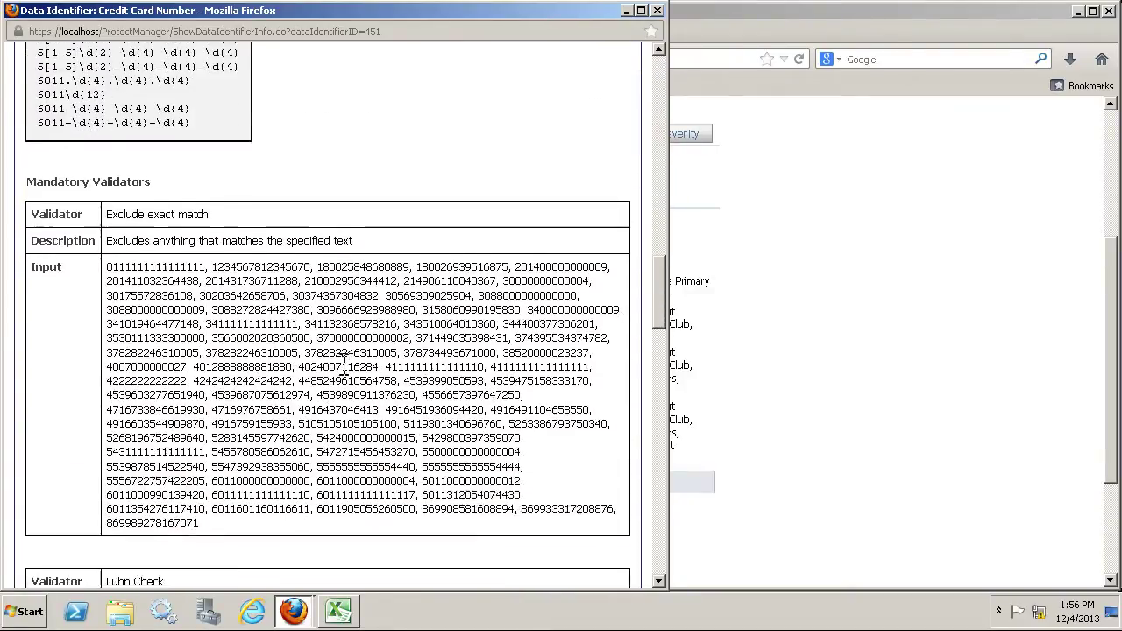
scroll(345, 369, down, 6)
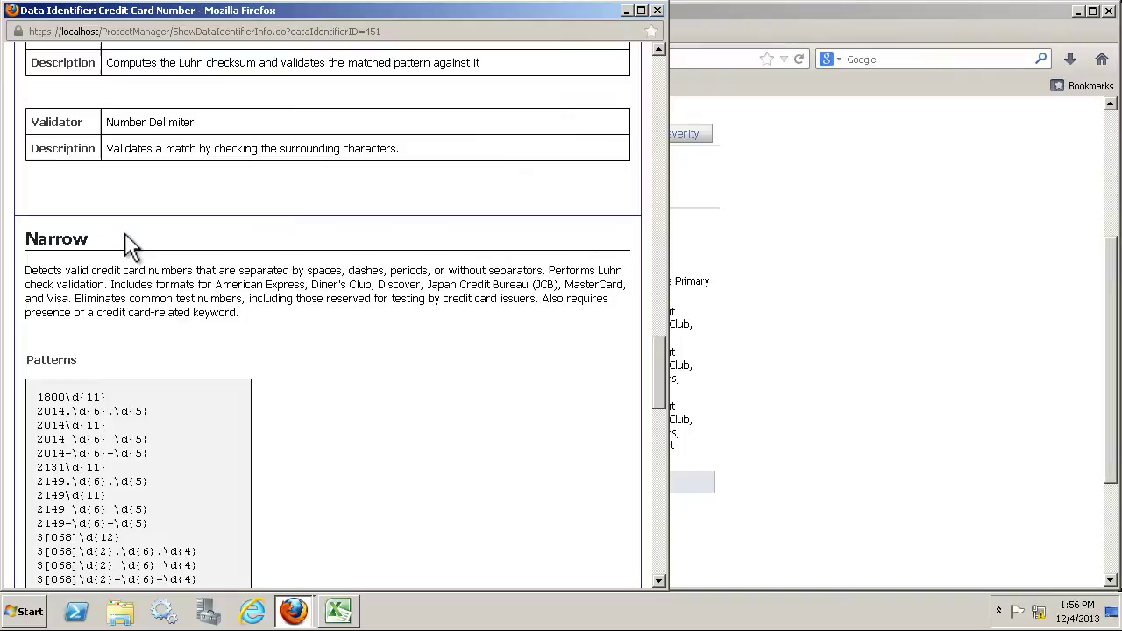
drag(126, 238, 21, 238)
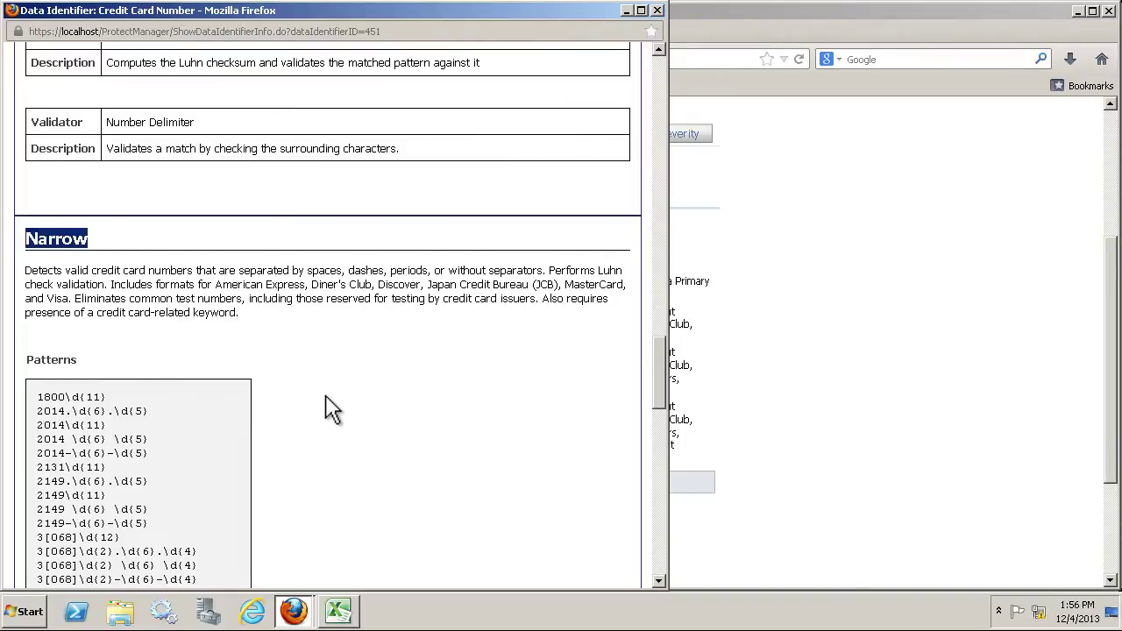
click(657, 10)
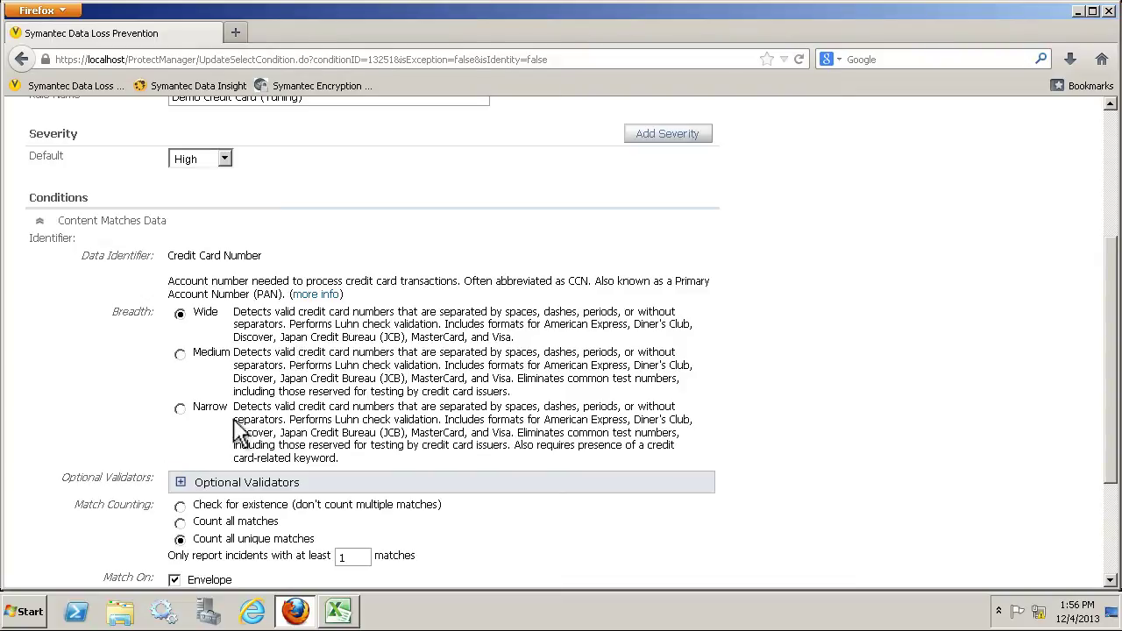
Discard the rule edits and open the endpoint Credit Card Tuning report showing two High incidents.
scroll(243, 410, up, 5)
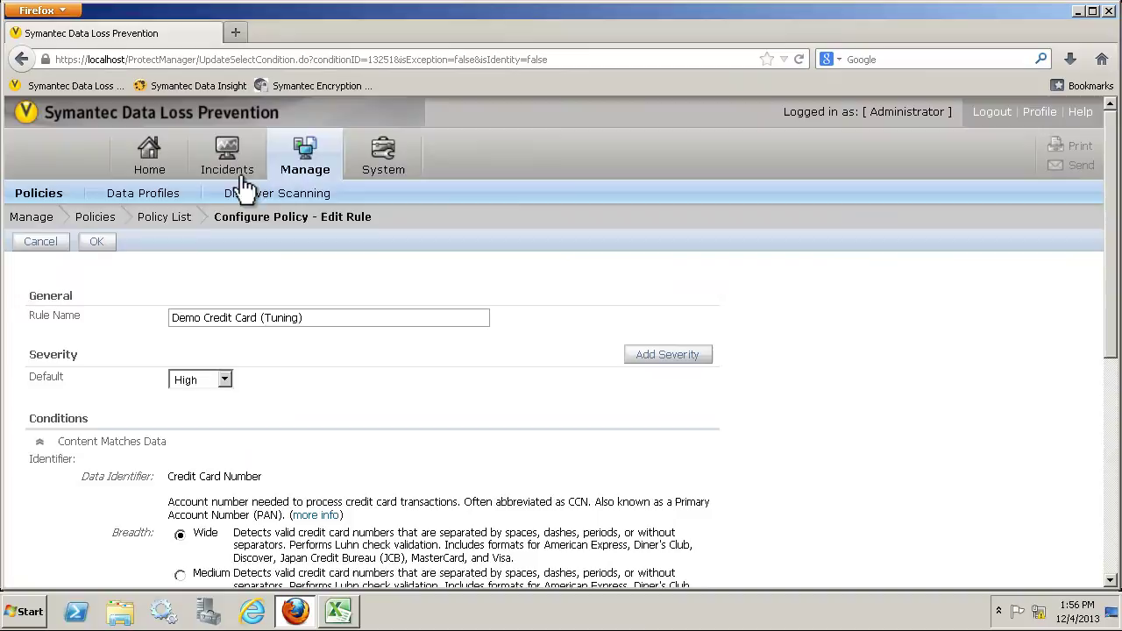
mouse_move(232, 166)
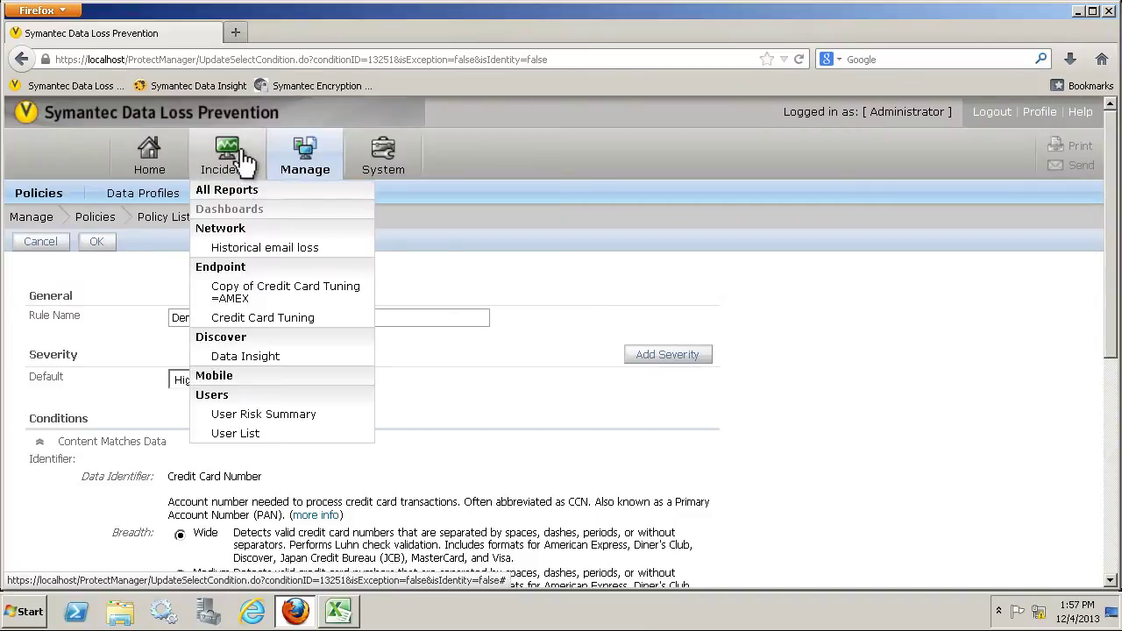
click(240, 317)
click(671, 410)
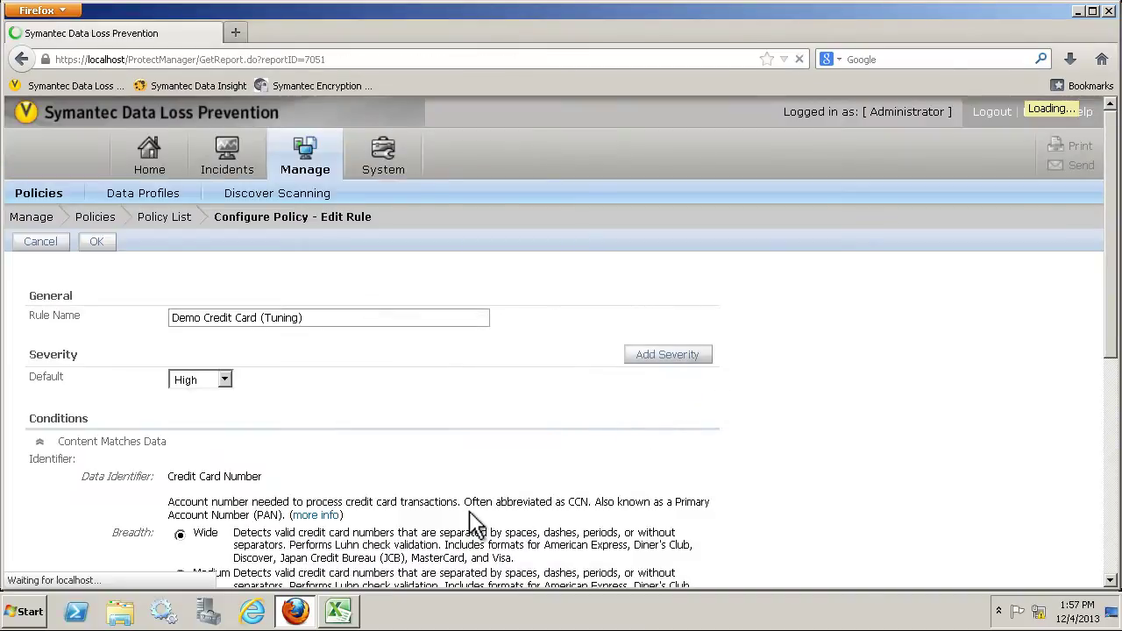
scroll(489, 399, down, 3)
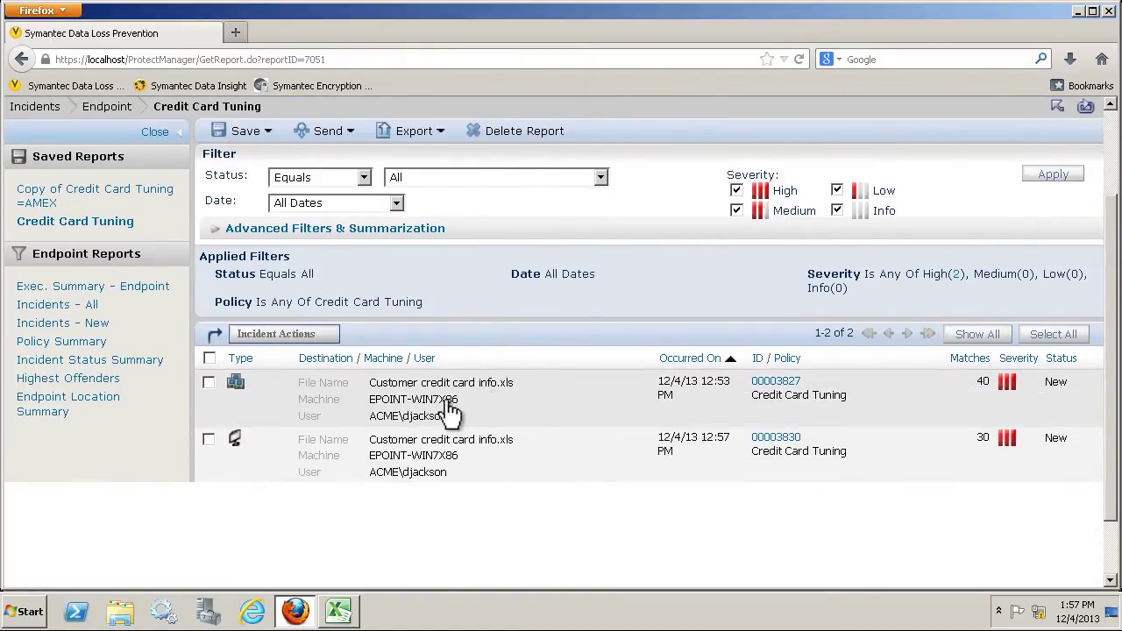
Open incident 00003827 and highlight its 40 Credit Card Tuning matches.
click(449, 408)
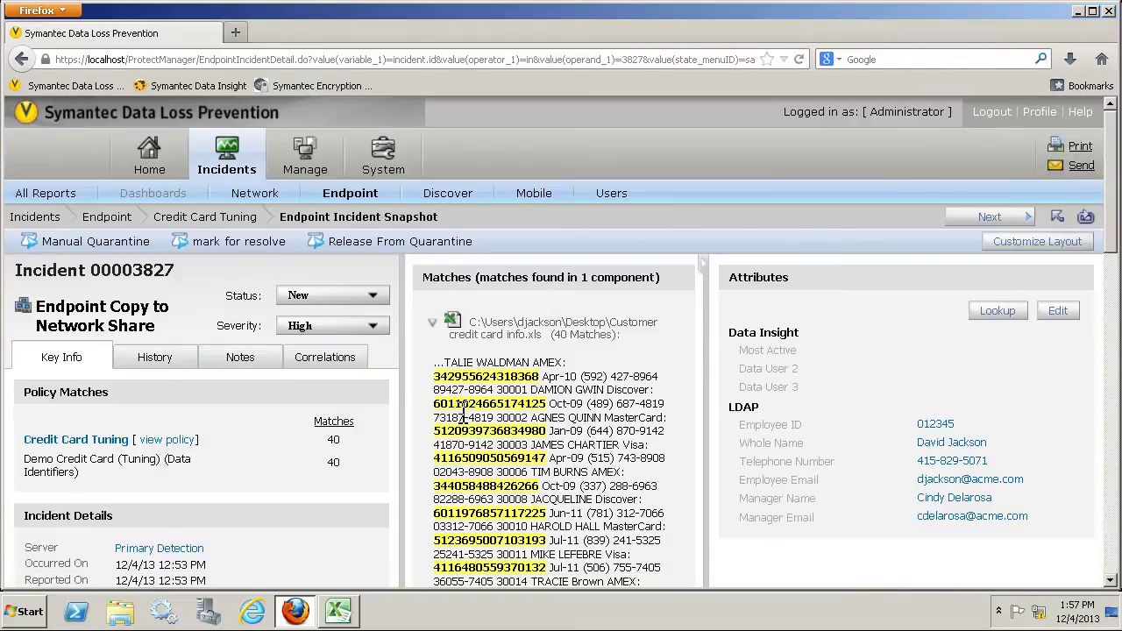
scroll(386, 412, down, 2)
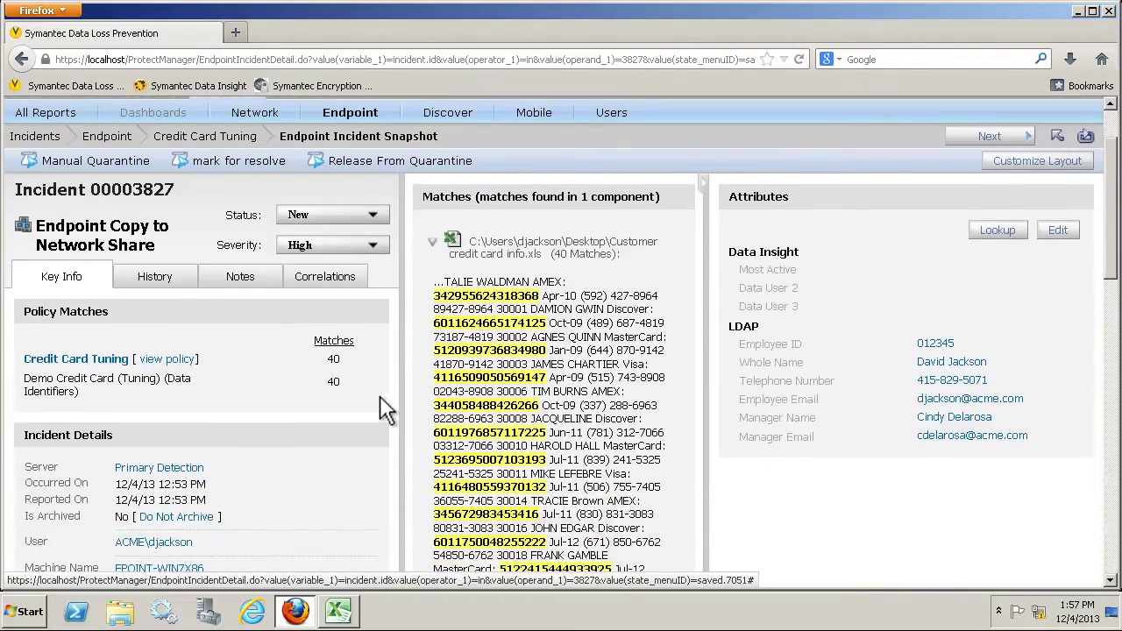
scroll(386, 412, down, 1)
double_click(333, 329)
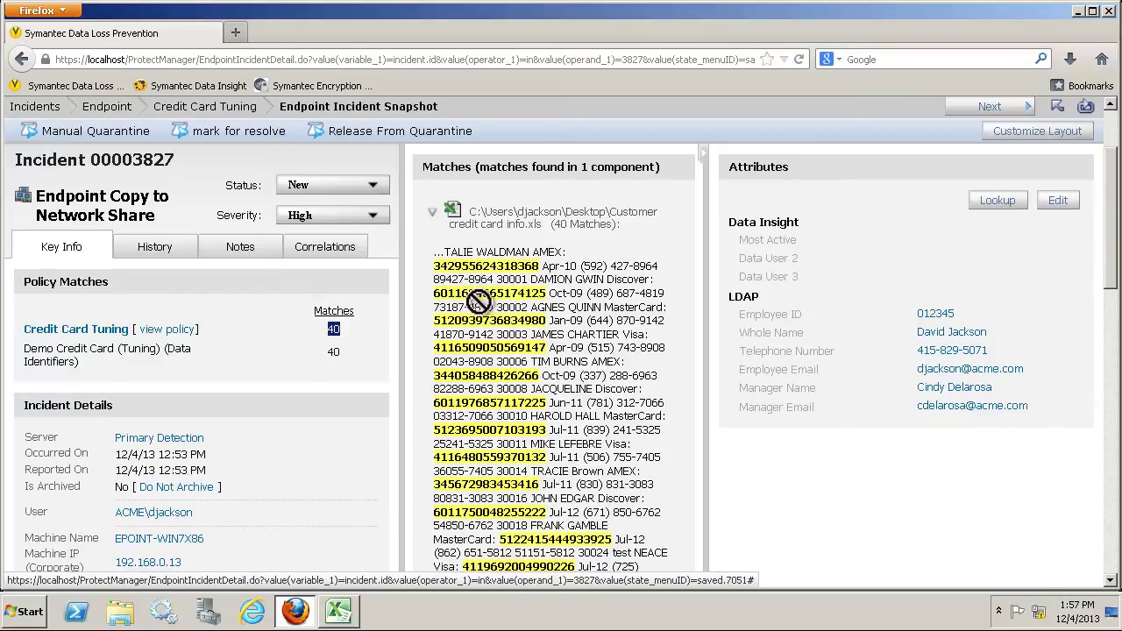
Highlight the AMEX card numbers in the matched text and review the remaining matches.
double_click(546, 252)
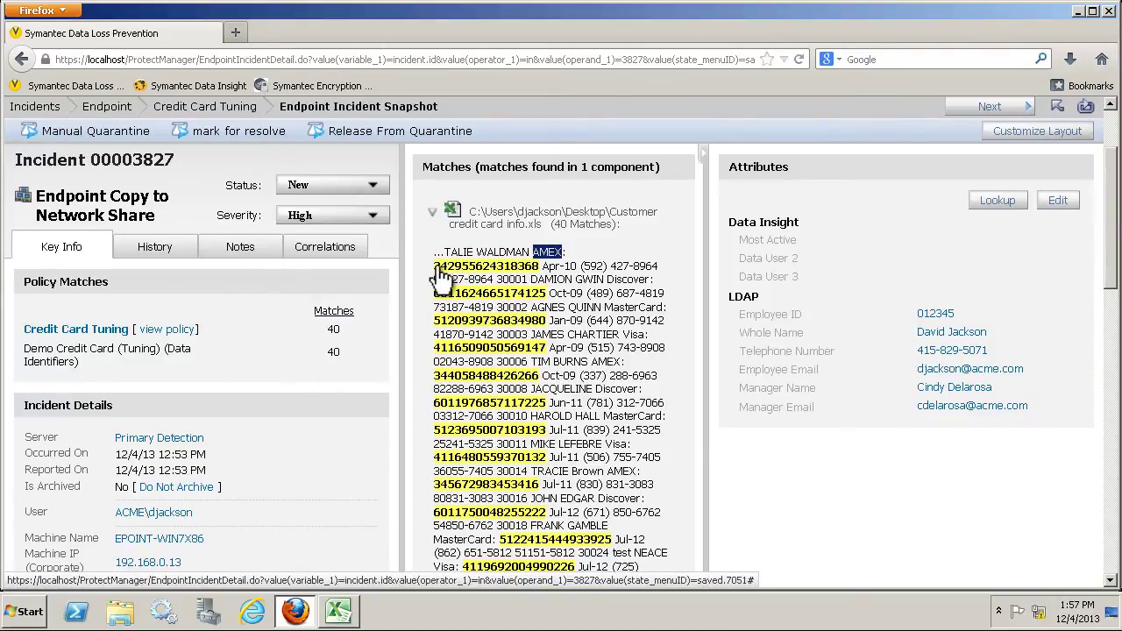
mouse_move(446, 281)
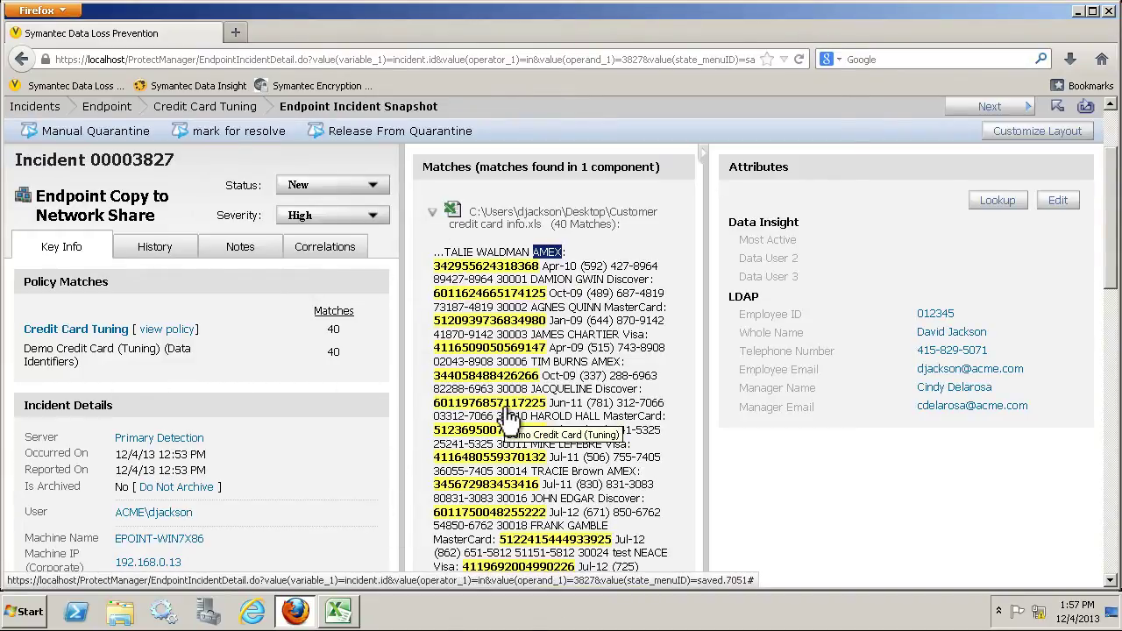
scroll(508, 413, down, 4)
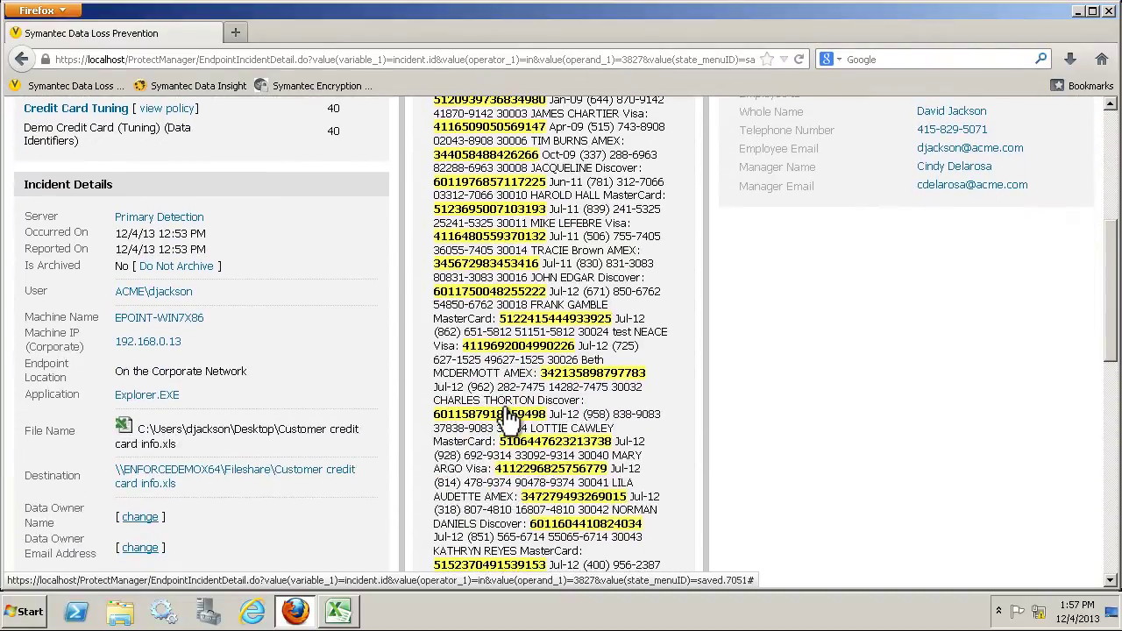
scroll(508, 416, up, 2)
scroll(508, 414, up, 4)
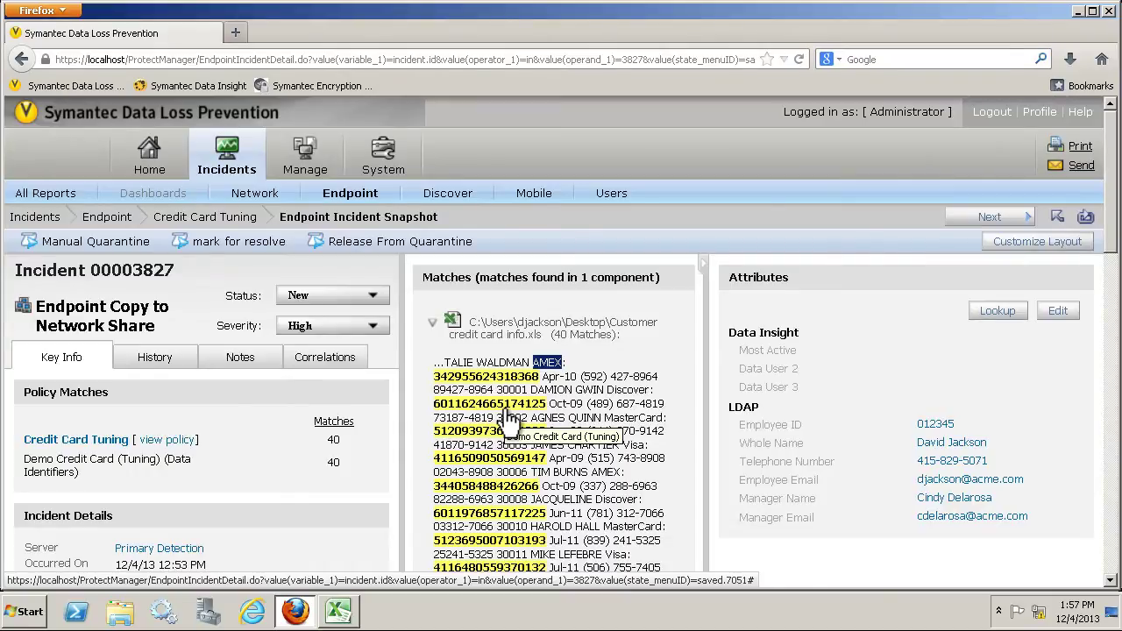
mouse_move(313, 156)
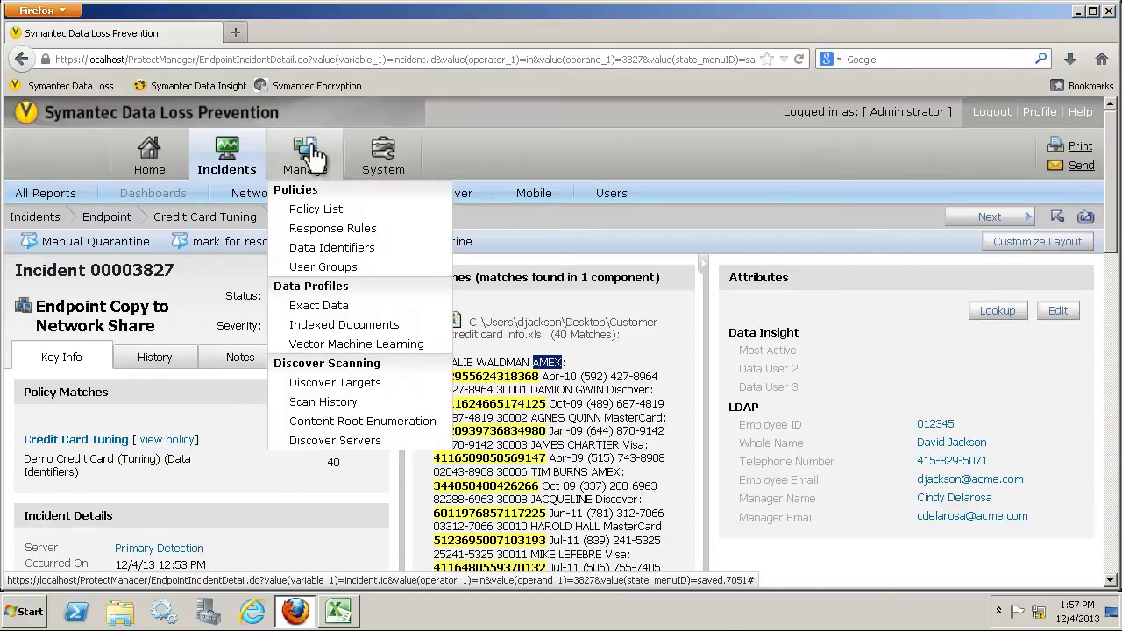
Reopen the Demo Credit Card (Tuning) rule from the Credit Card Tuning policy.
click(323, 210)
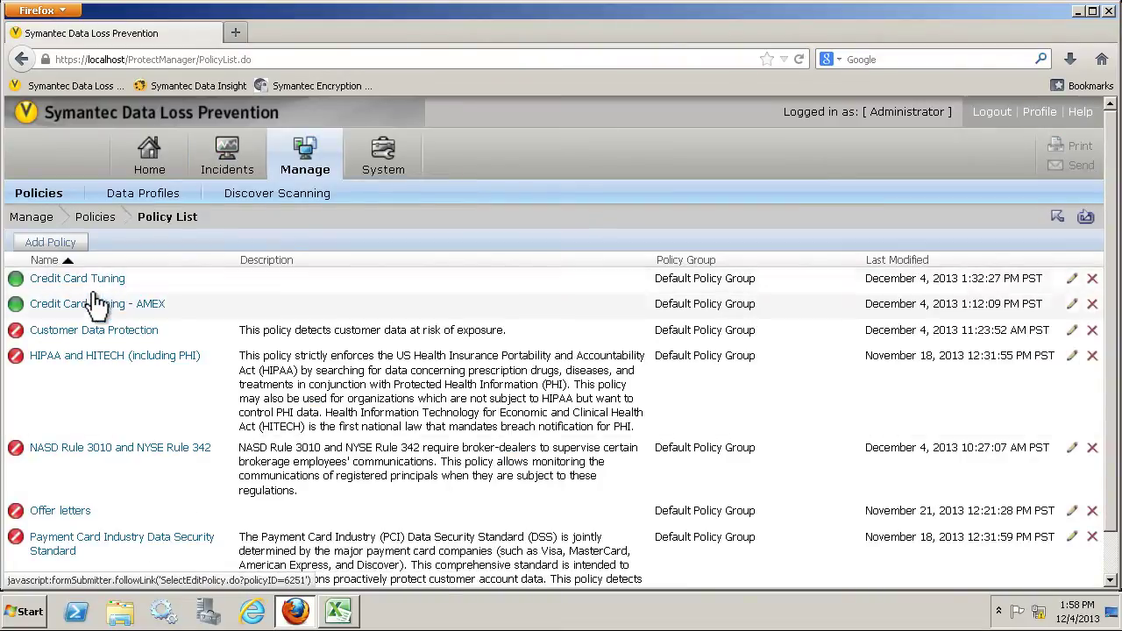
click(101, 288)
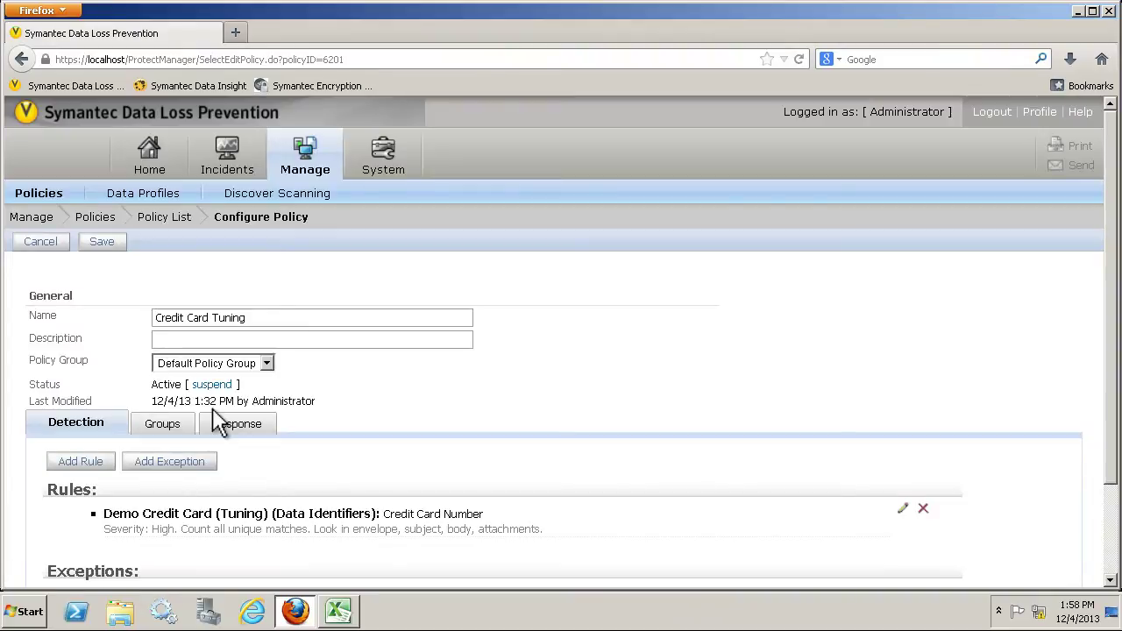
click(230, 508)
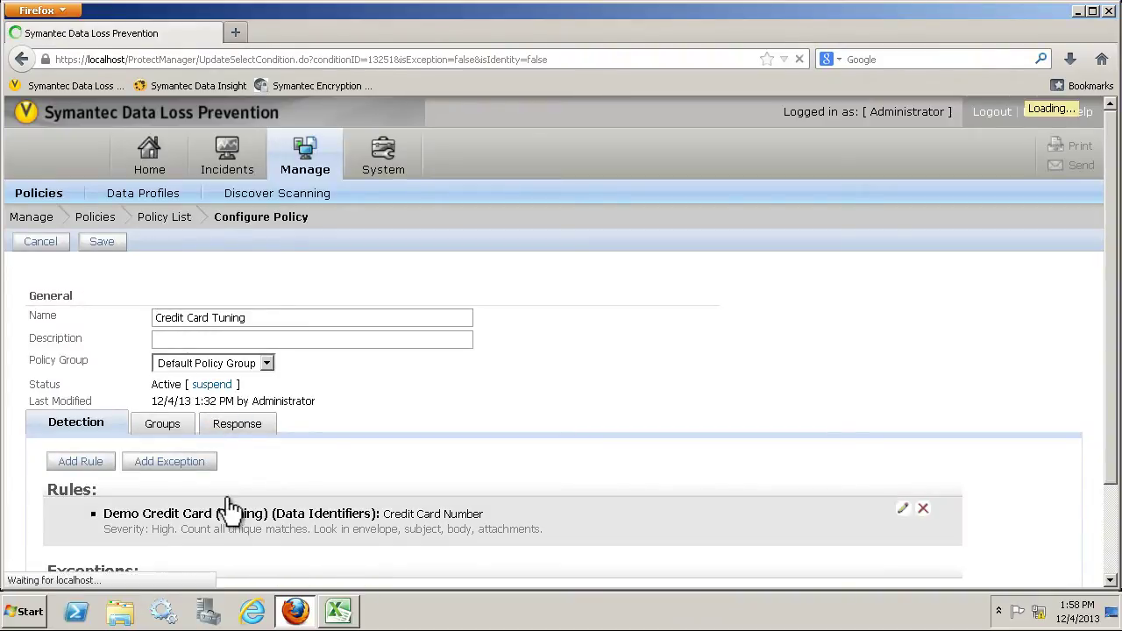
scroll(358, 426, down, 6)
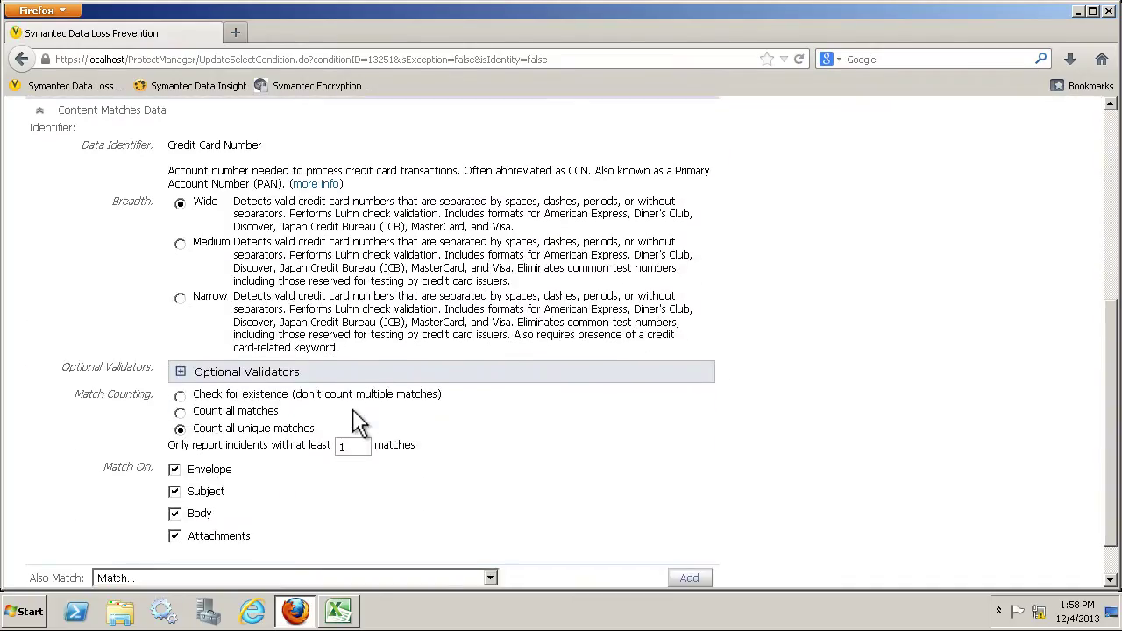
Enable Exclude beginning characters 34, 37 in Optional Validators, pointing out Exclude ending characters.
click(180, 371)
scroll(543, 390, down, 1)
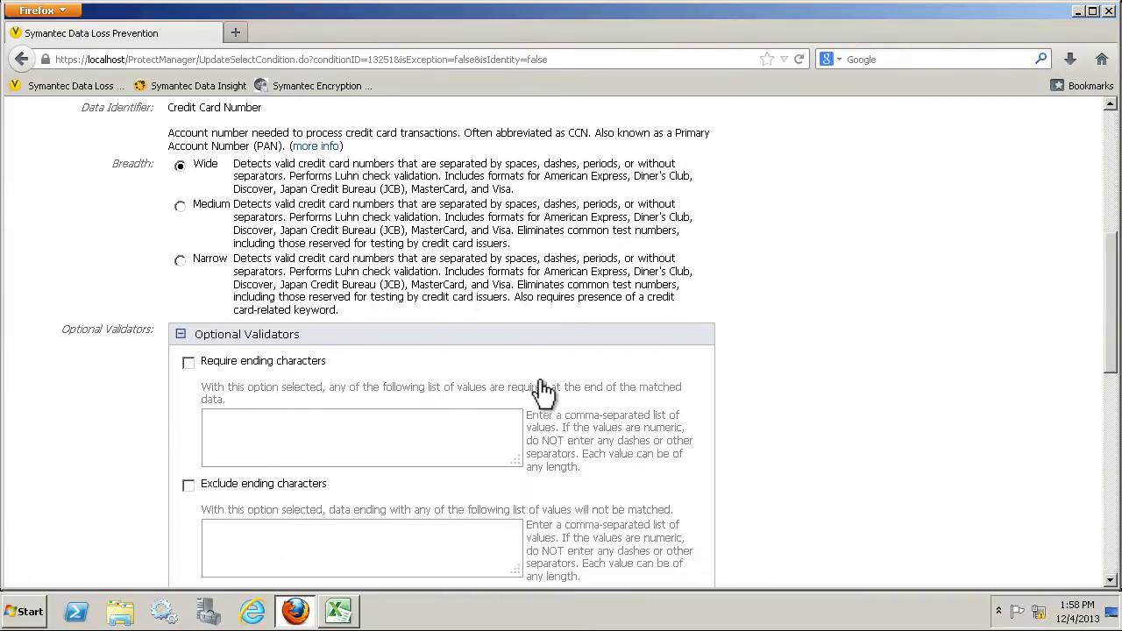
scroll(543, 390, down, 2)
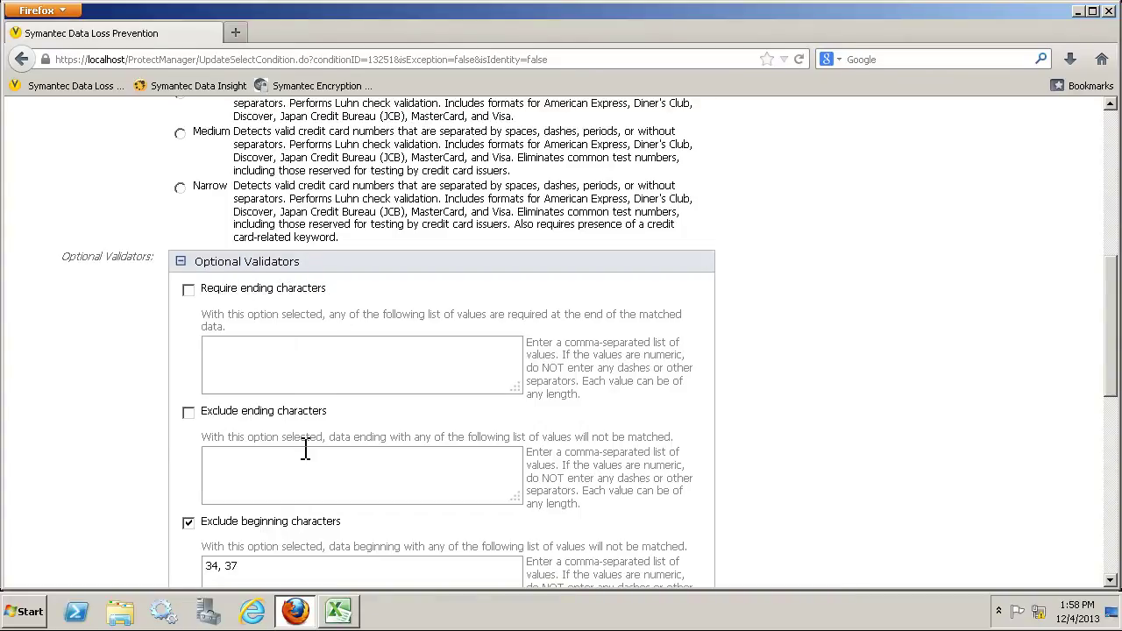
scroll(306, 448, down, 3)
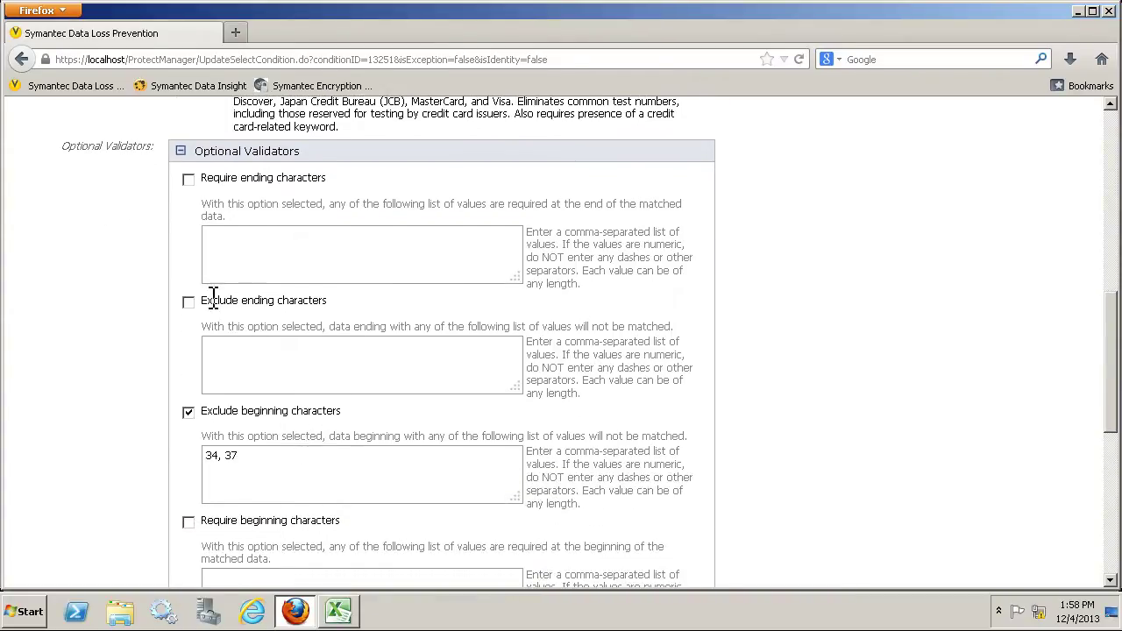
drag(201, 298, 355, 326)
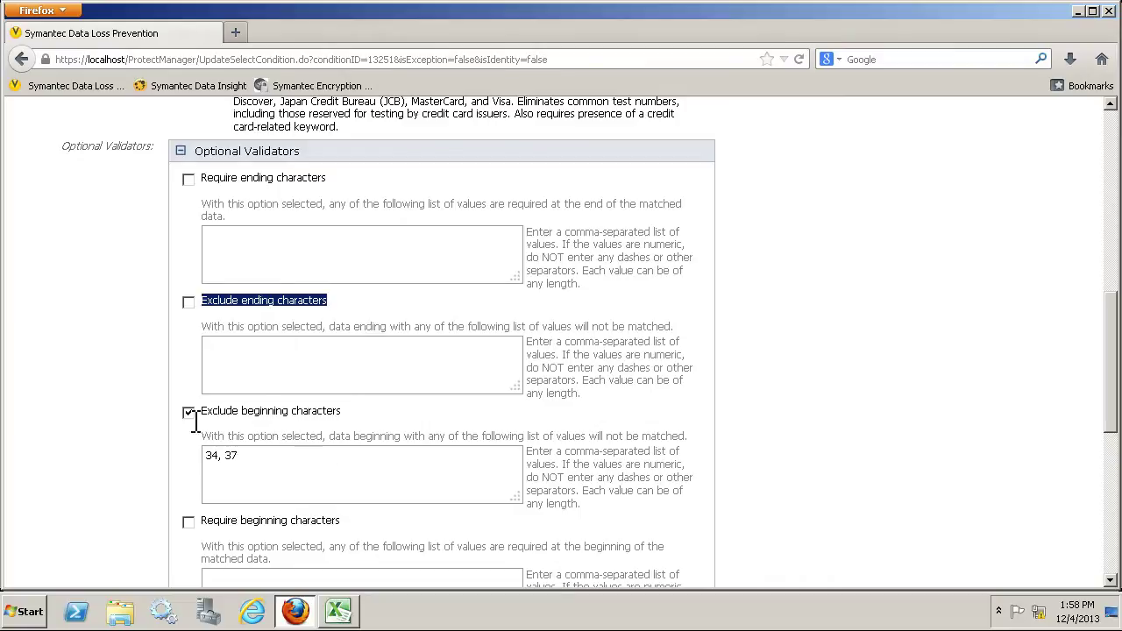
scroll(258, 361, down, 3)
drag(259, 361, 189, 357)
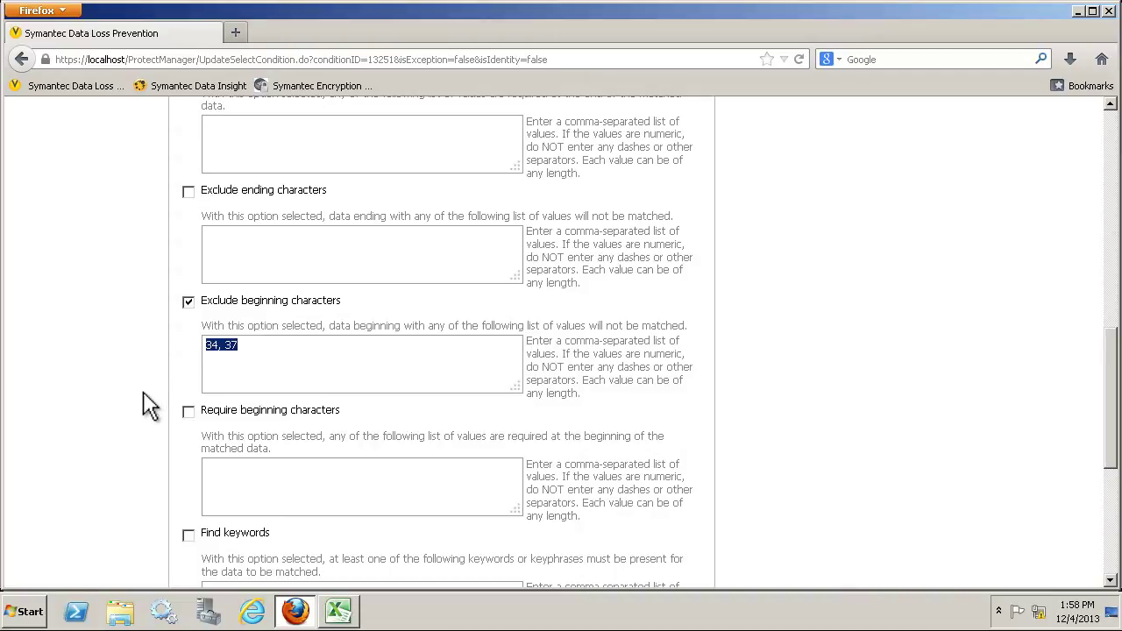
scroll(150, 405, up, 10)
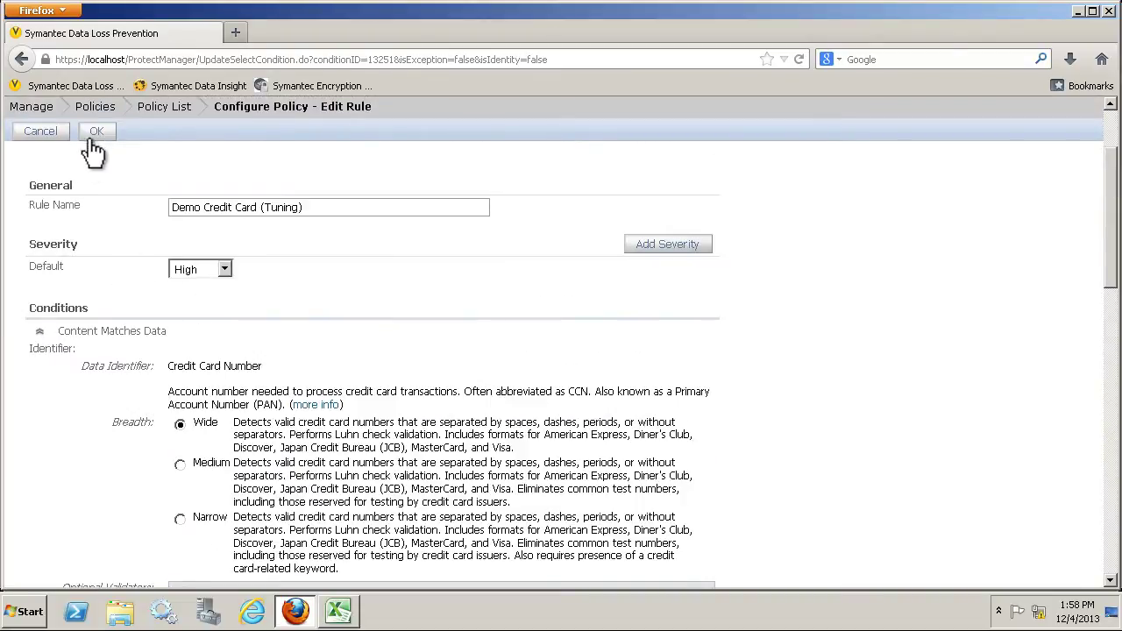
Apply the rule change and revisit incident 00003827 from the Credit Card Tuning report.
click(96, 133)
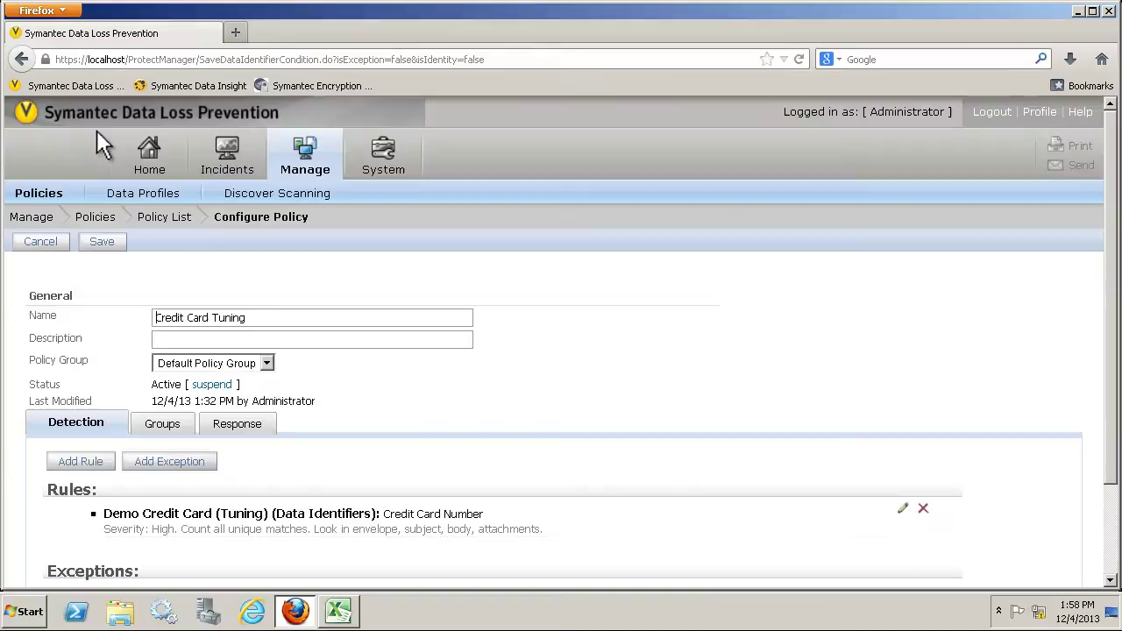
mouse_move(235, 163)
click(263, 318)
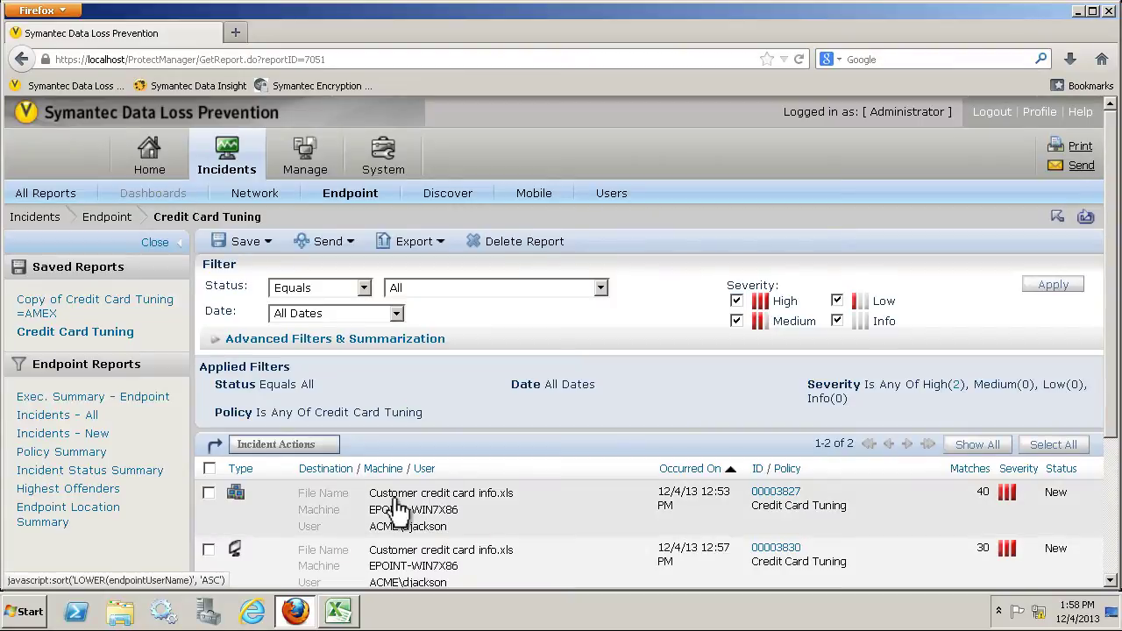
click(397, 501)
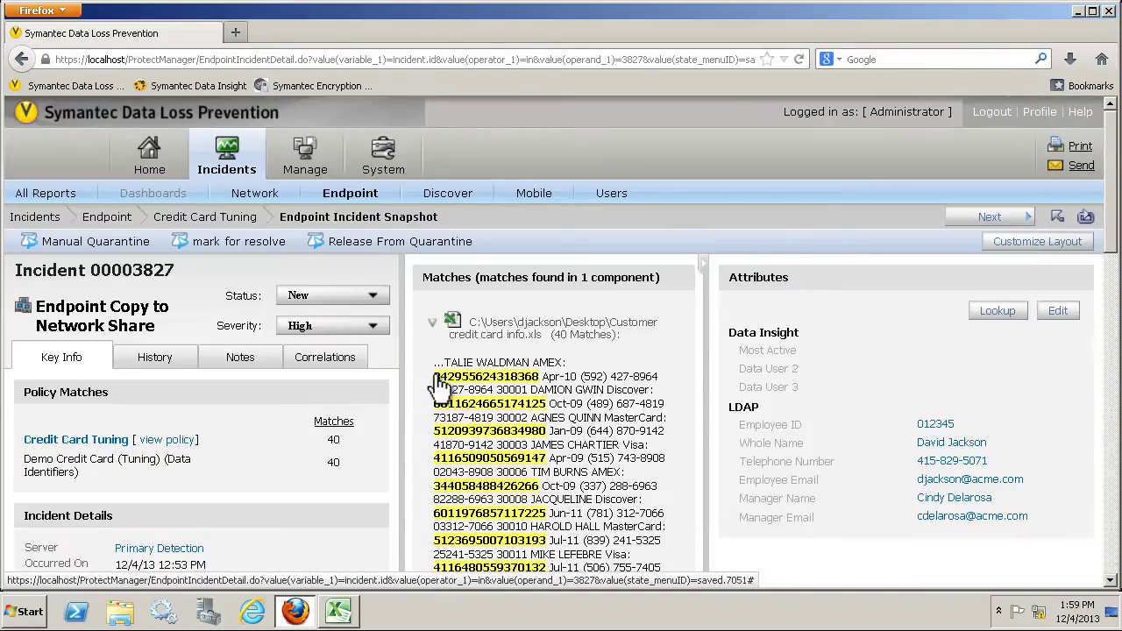
click(1069, 221)
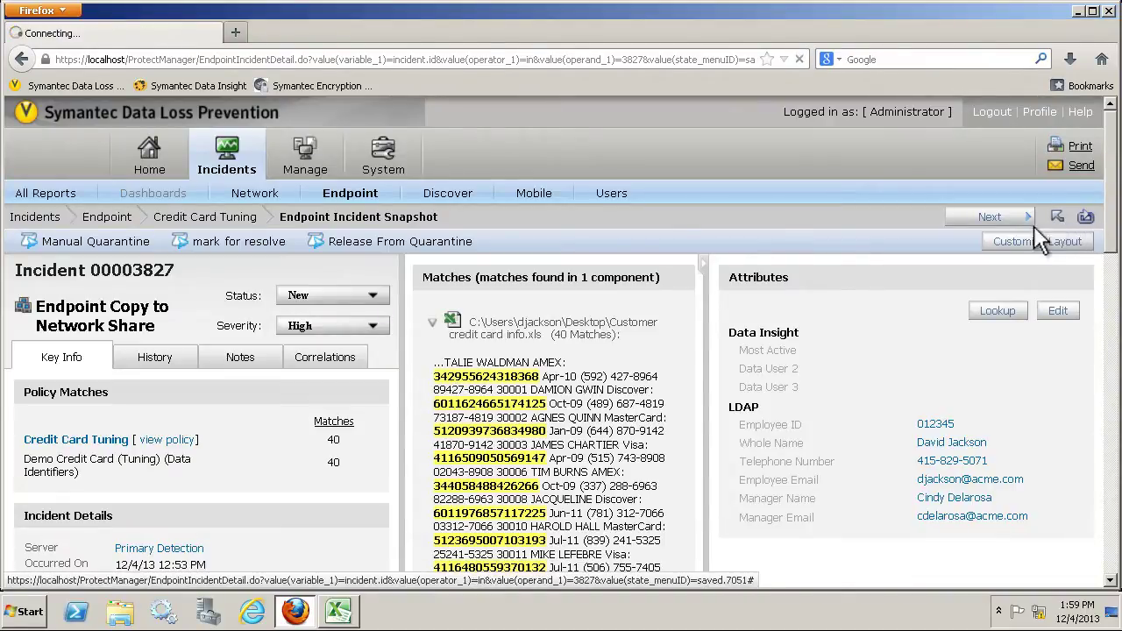
Open incident 00003830 and review its 30 matches in Customer credit card info.xls.
scroll(482, 465, down, 3)
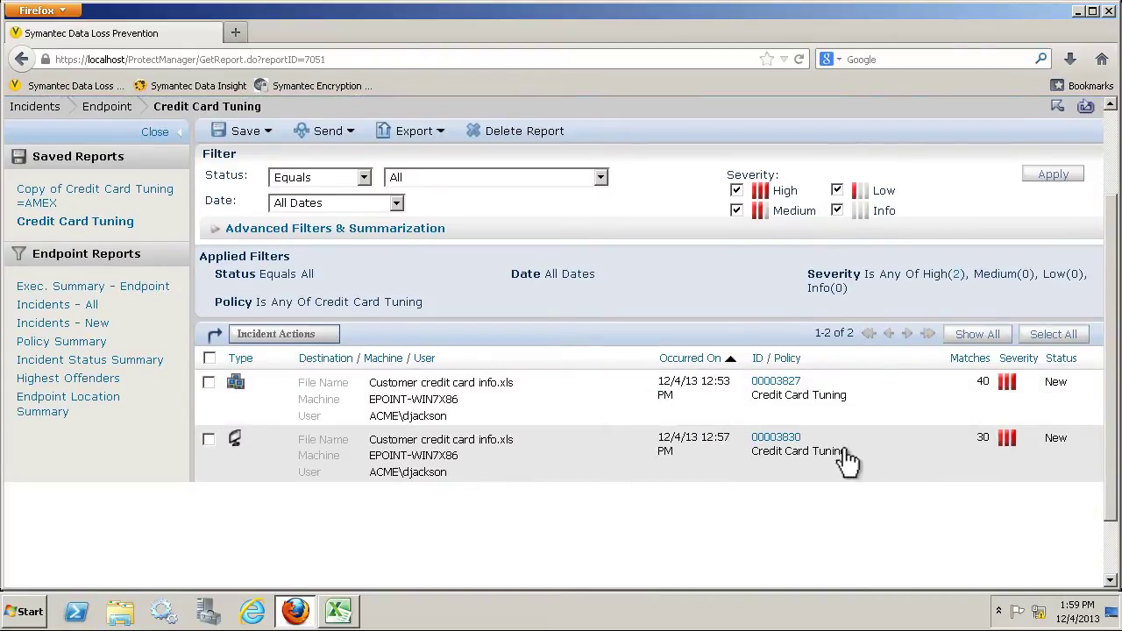
click(485, 463)
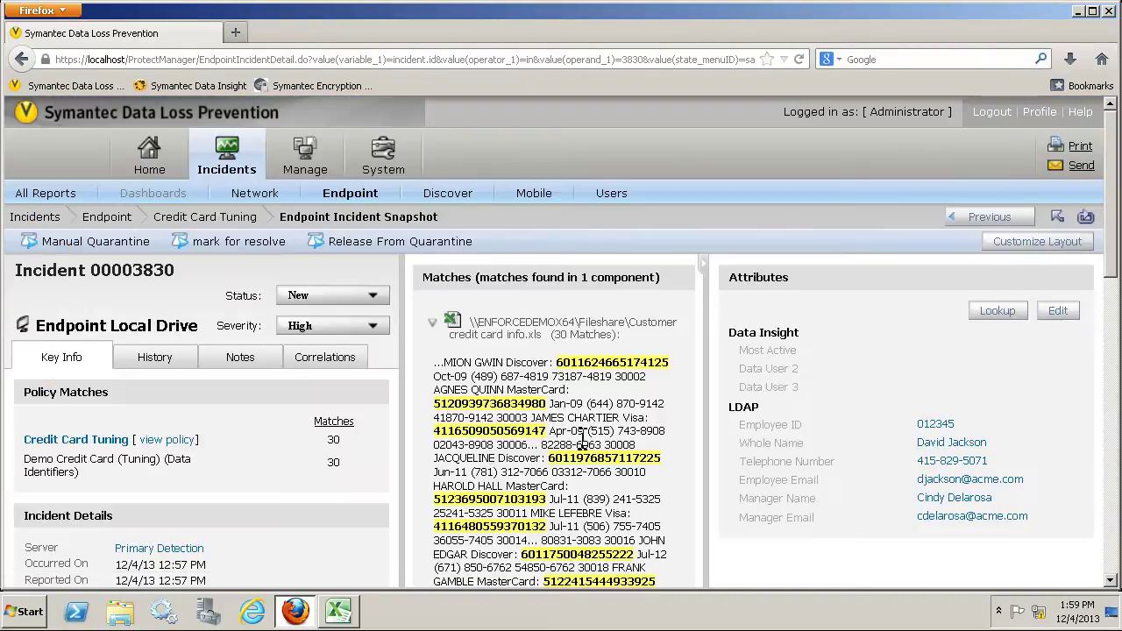
scroll(578, 421, down, 3)
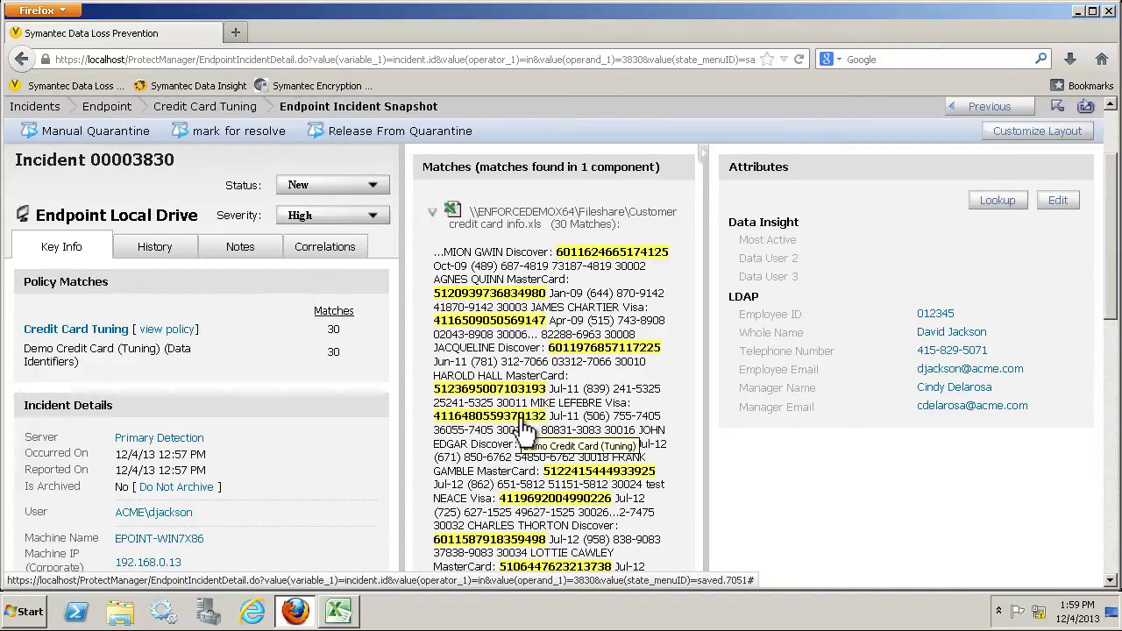
scroll(596, 495, down, 3)
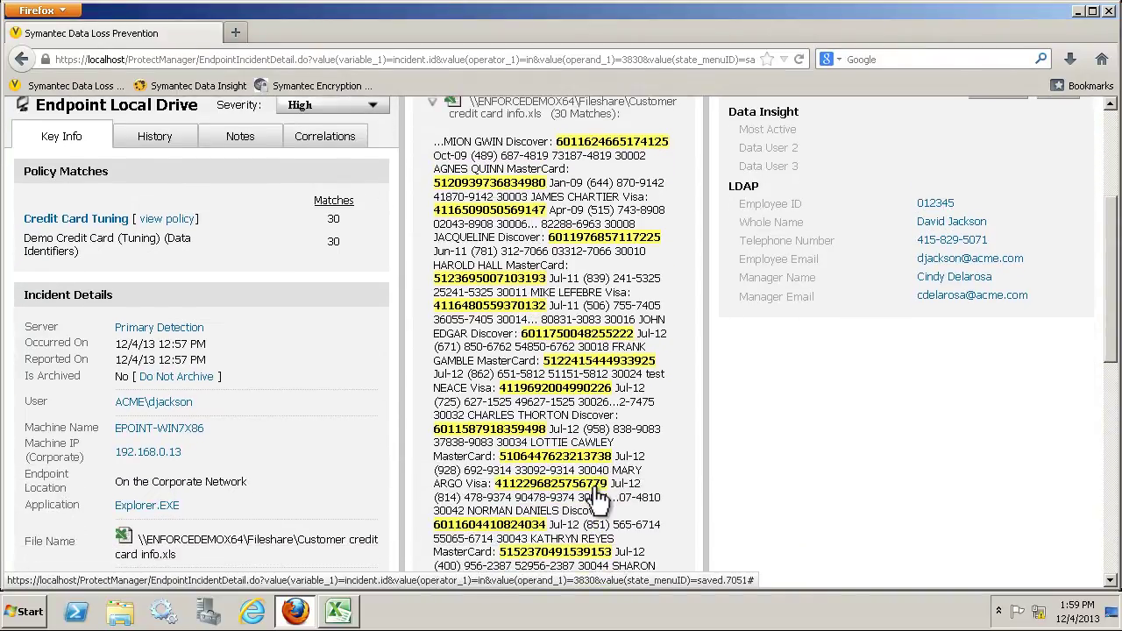
scroll(596, 495, down, 3)
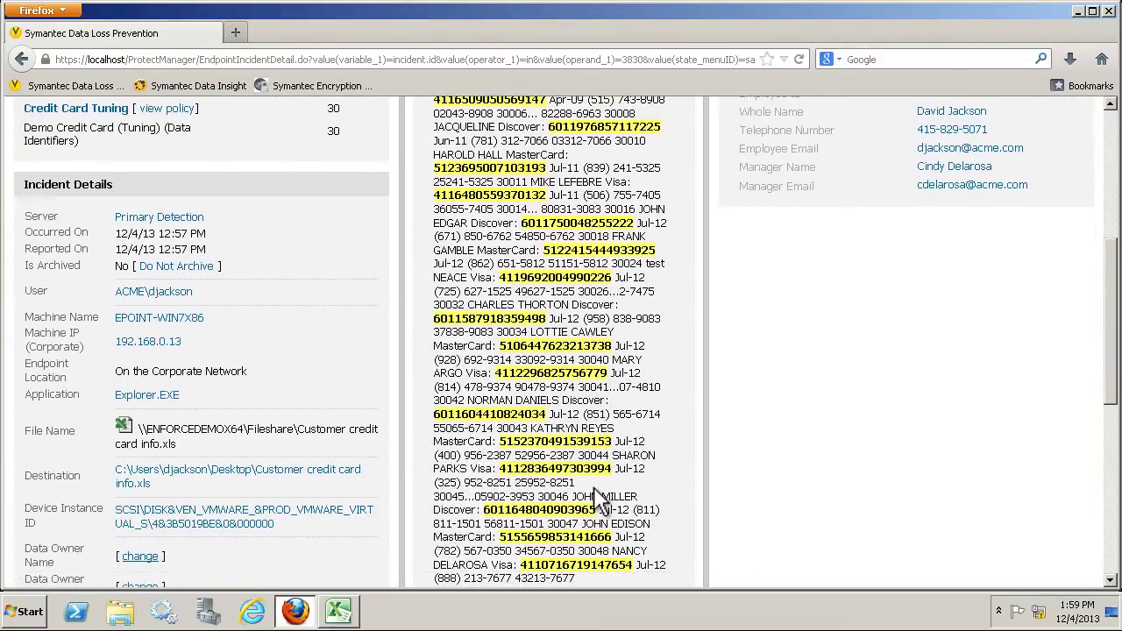
scroll(596, 495, down, 6)
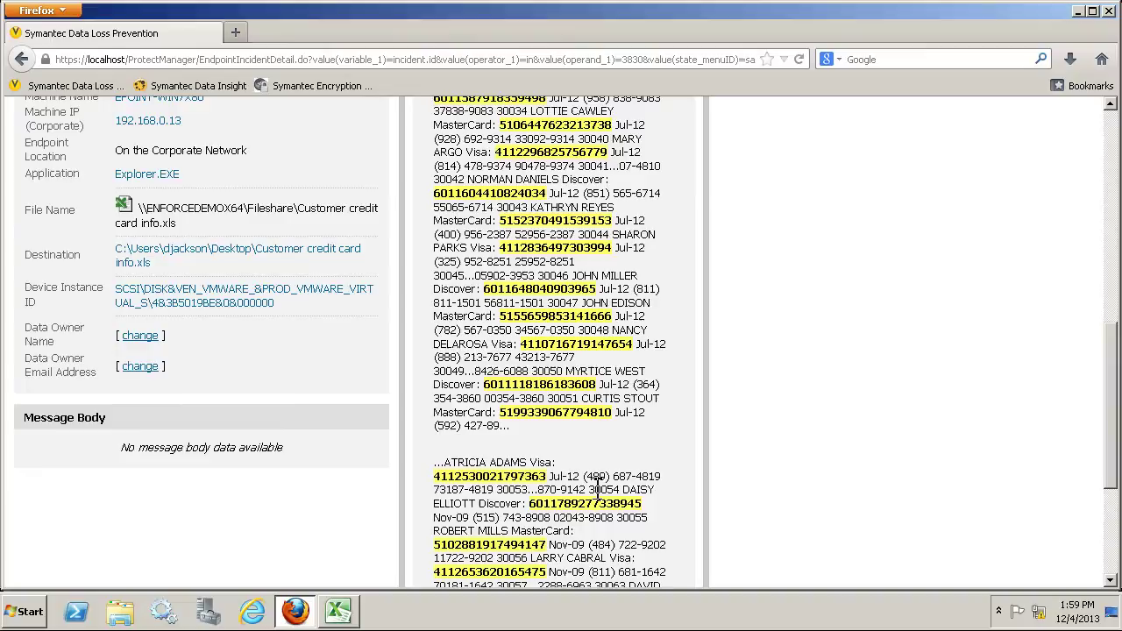
scroll(597, 486, up, 15)
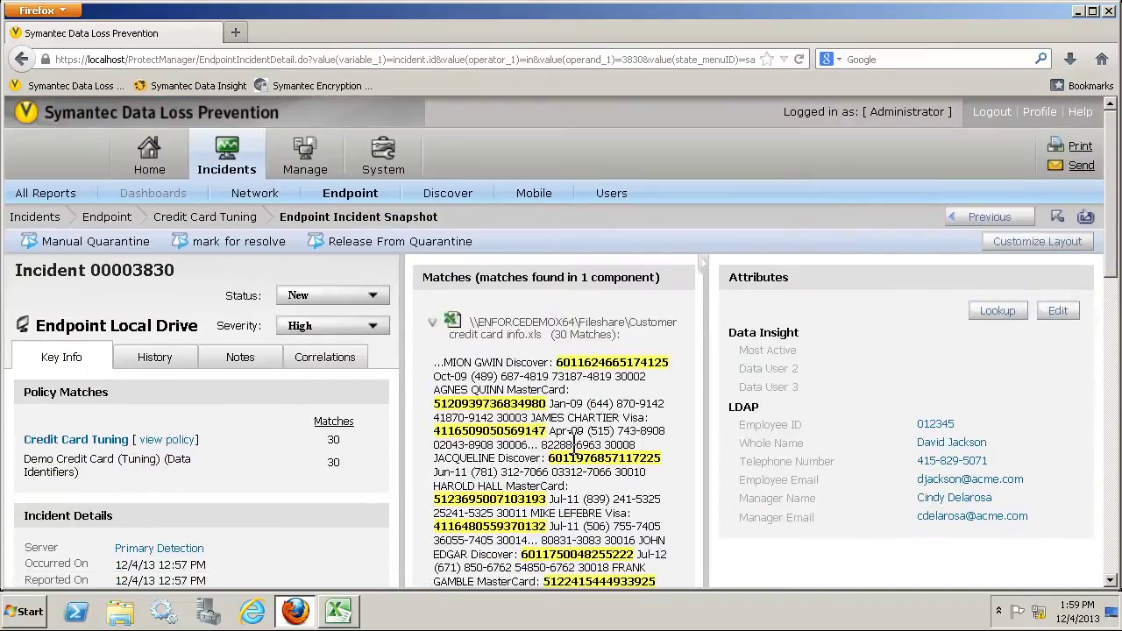
Return via Policy List to the Demo Credit Card (Tuning) rule and check its Also Match list.
mouse_move(309, 157)
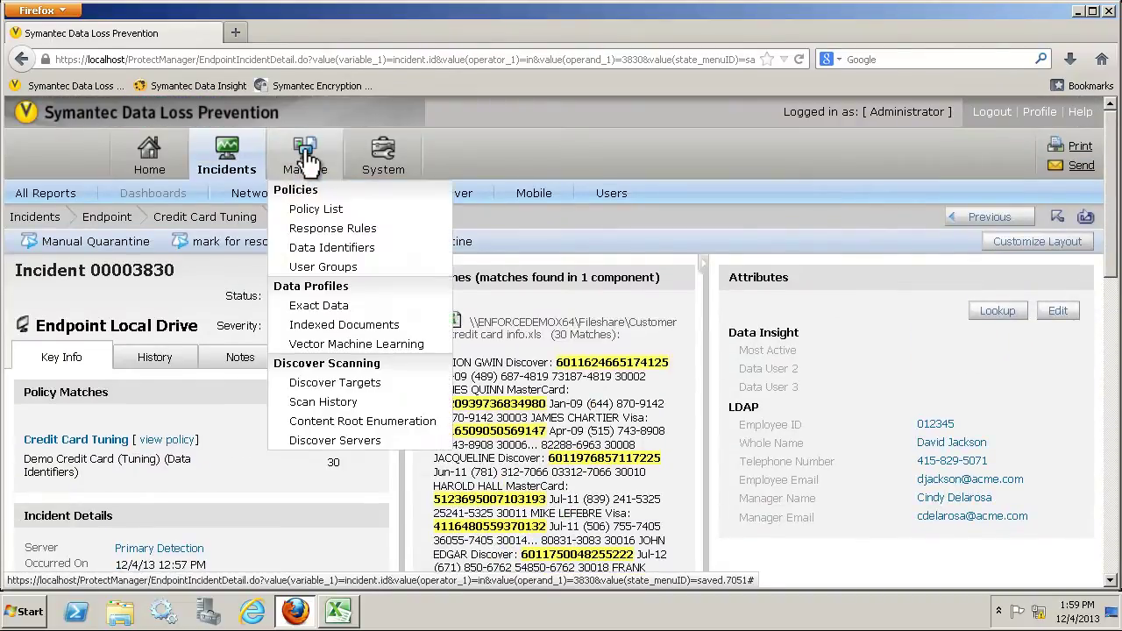
click(319, 209)
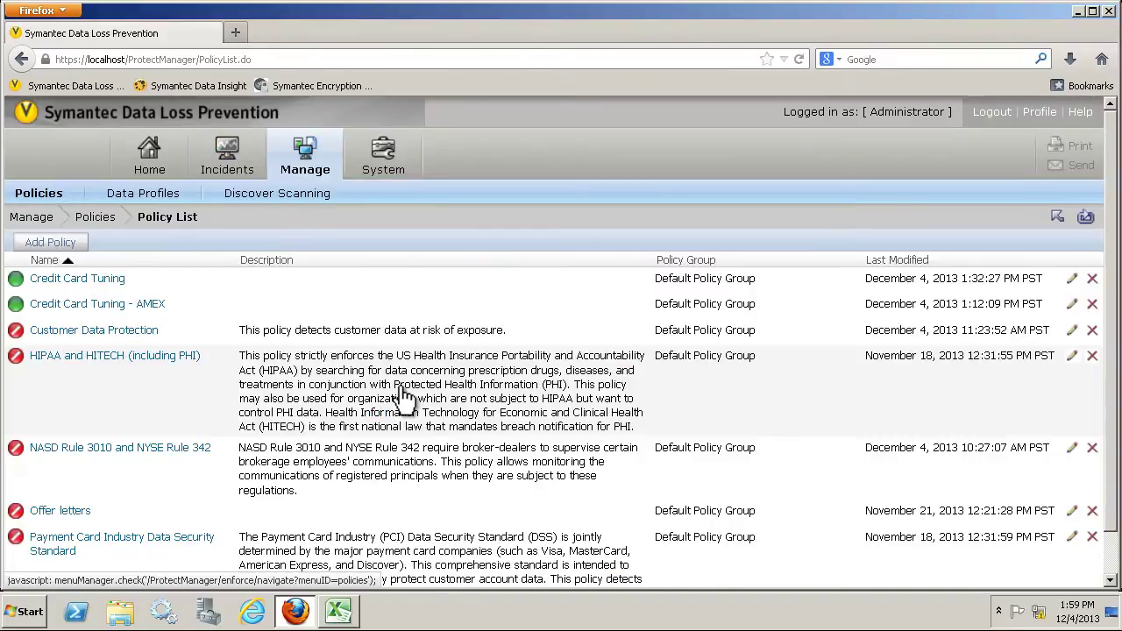
click(93, 279)
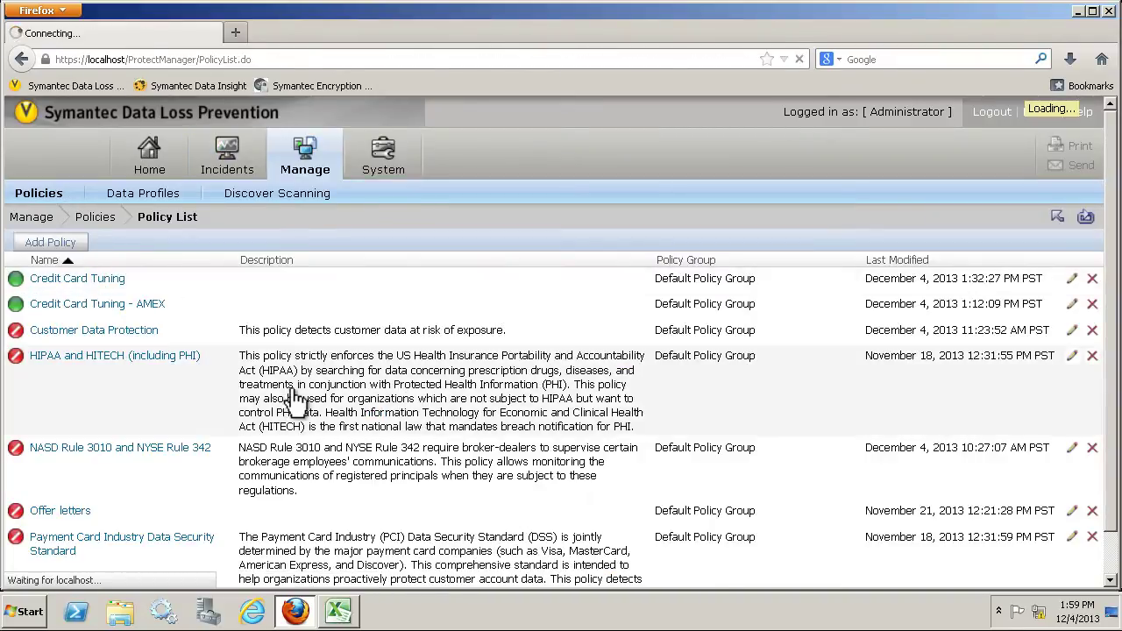
scroll(213, 476, down, 2)
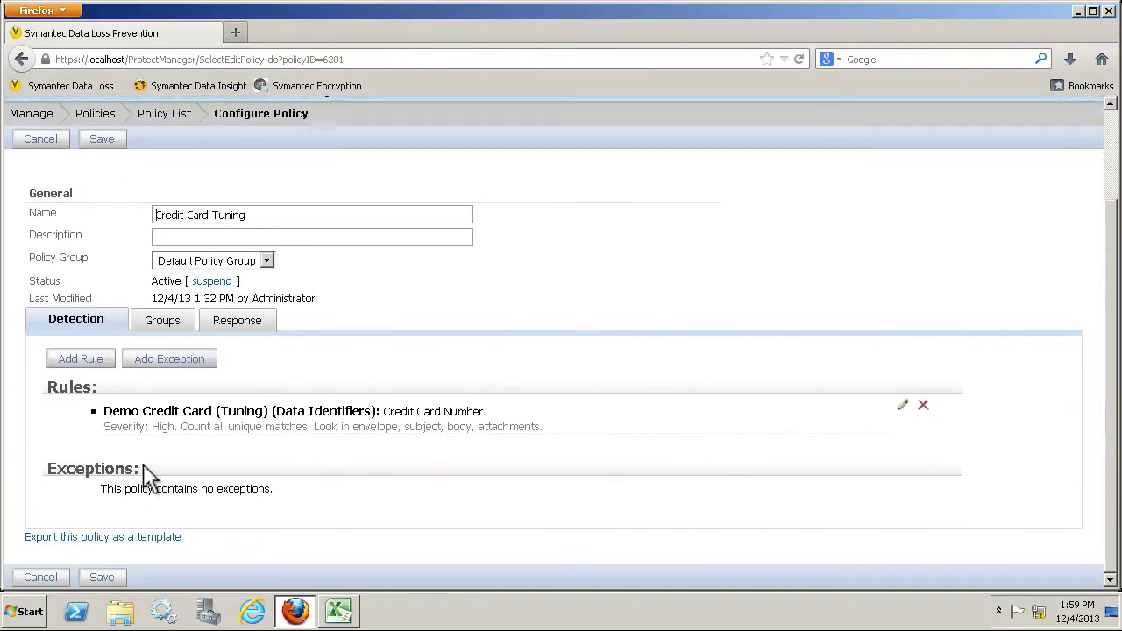
click(464, 413)
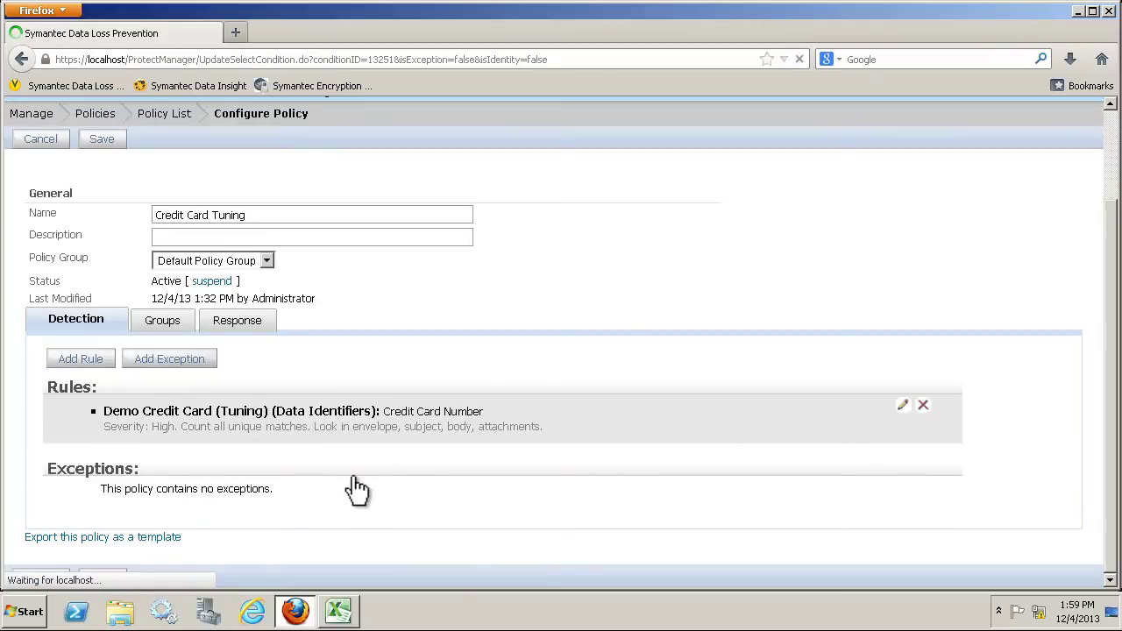
scroll(318, 456, down, 5)
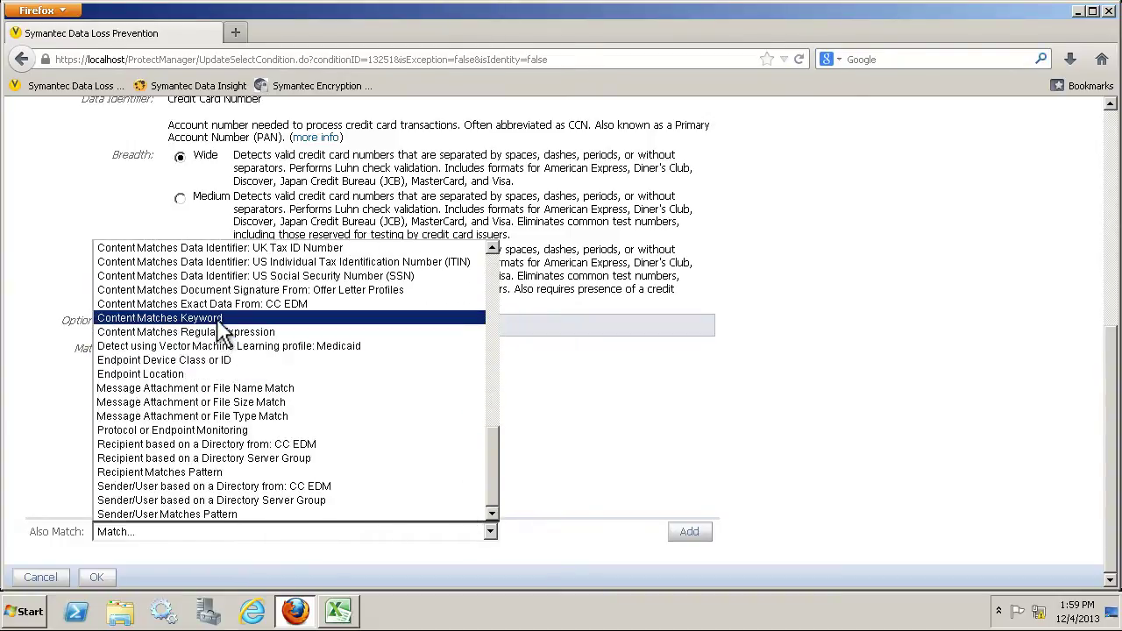
click(471, 379)
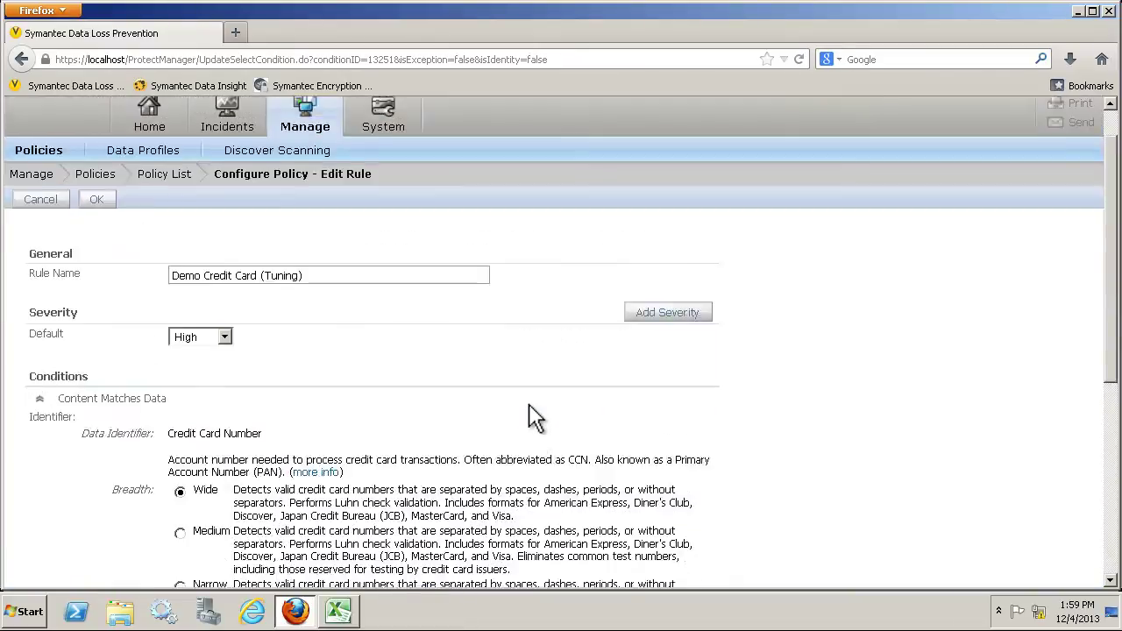
mouse_move(316, 167)
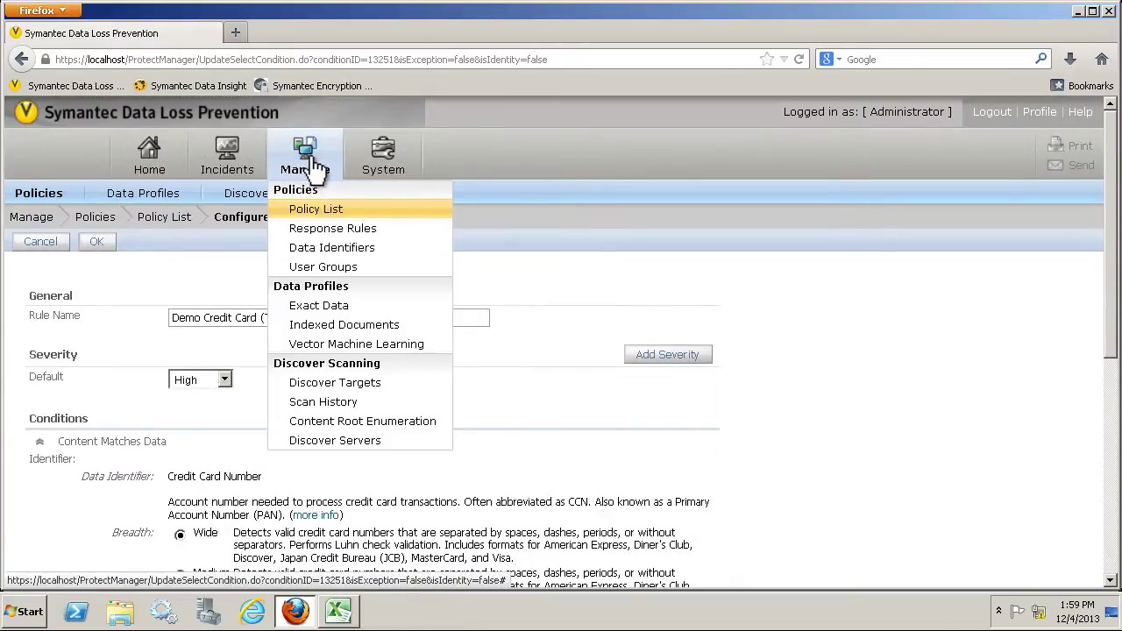
Leave the rule unsaved and open the Credit Card Number data identifier's Wide breadth.
click(333, 249)
click(665, 413)
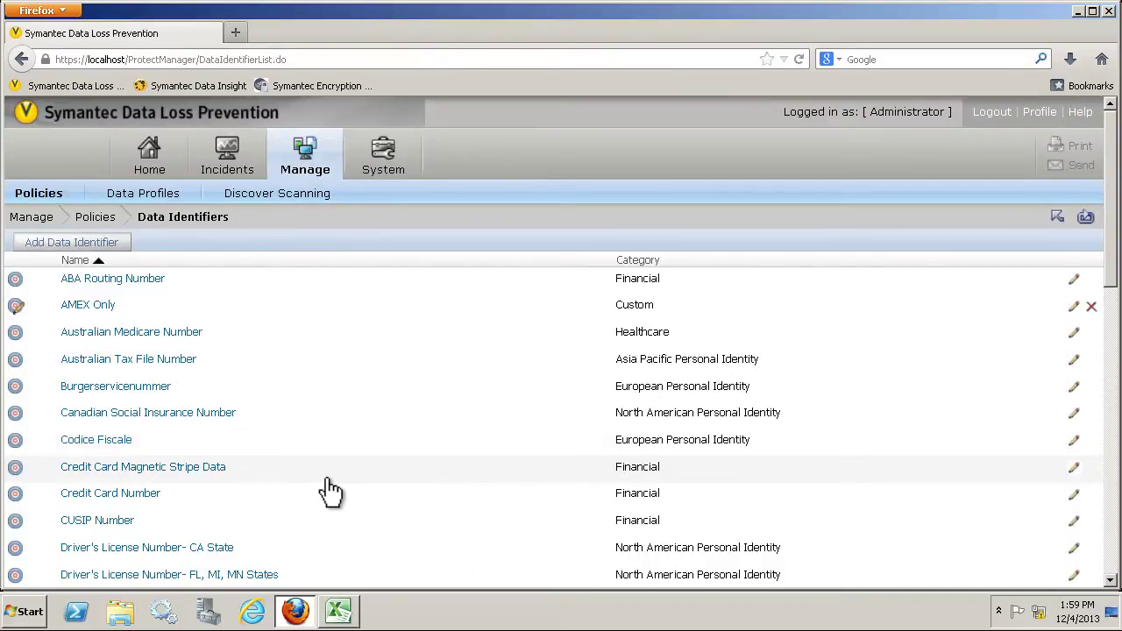
click(116, 495)
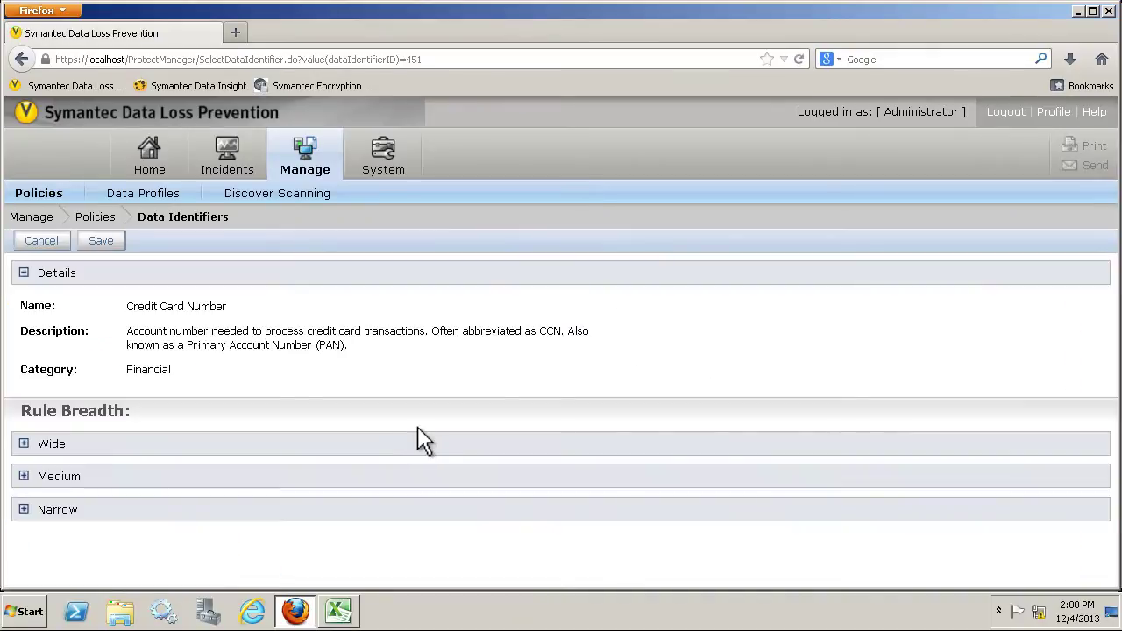
click(24, 446)
Expand the Medium and Narrow breadths to review their validators, then scroll back up.
scroll(85, 469, down, 2)
scroll(55, 504, down, 6)
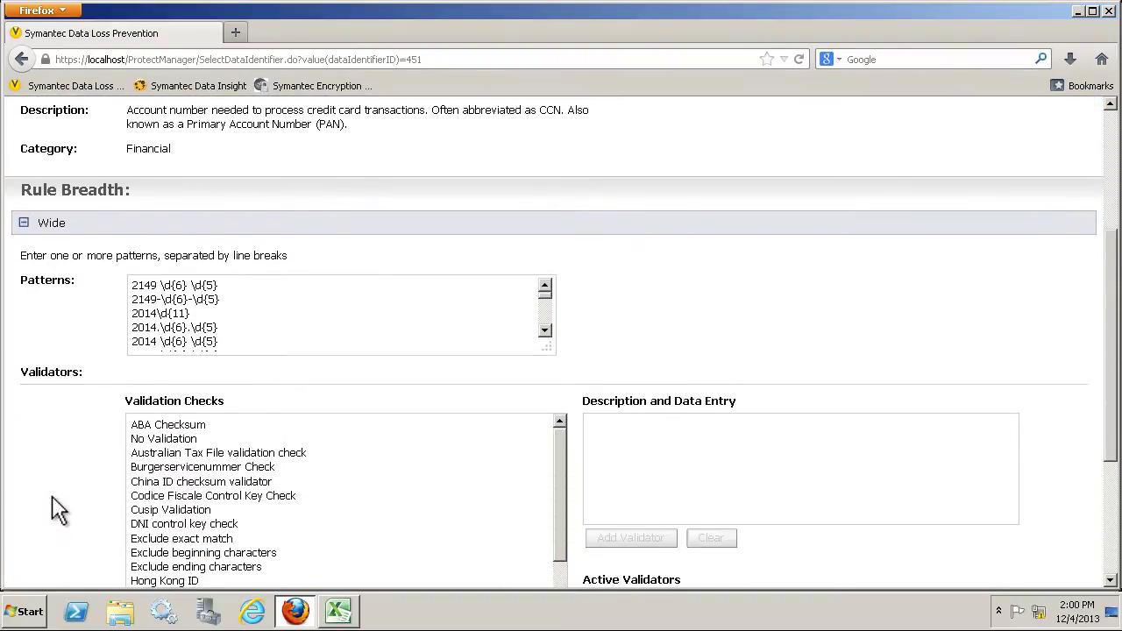
click(24, 534)
scroll(78, 458, down, 9)
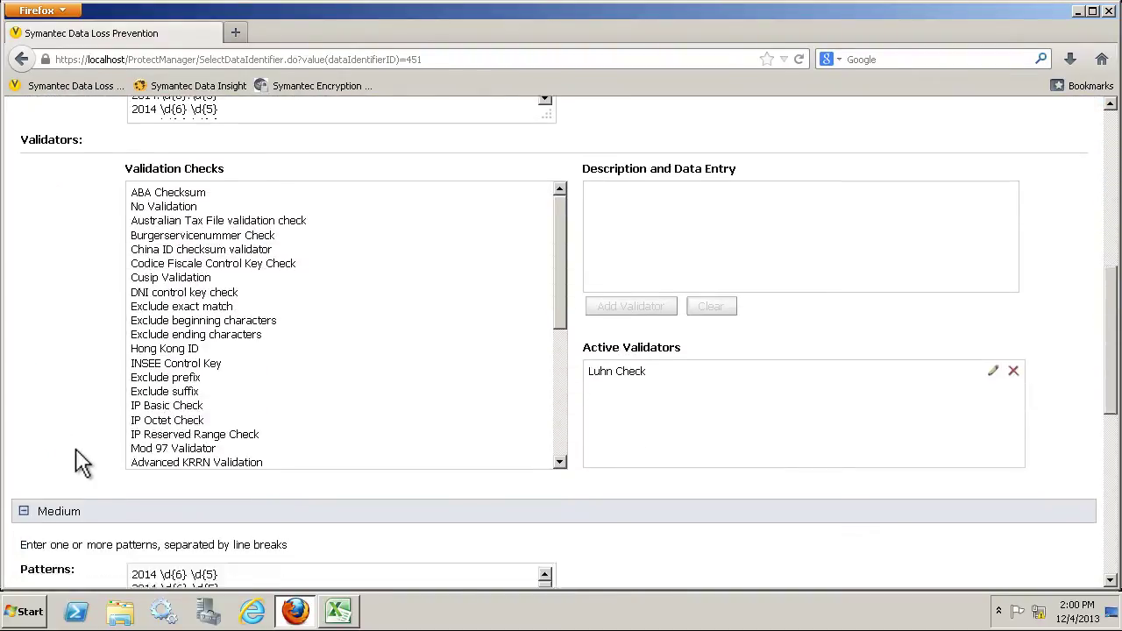
click(24, 569)
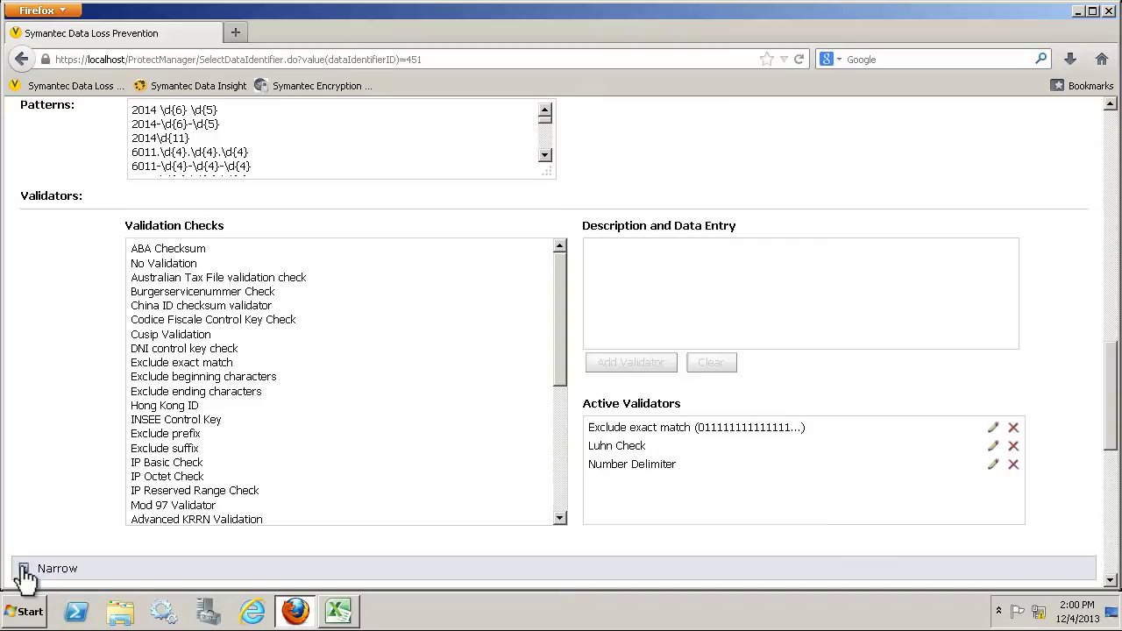
scroll(79, 469, down, 9)
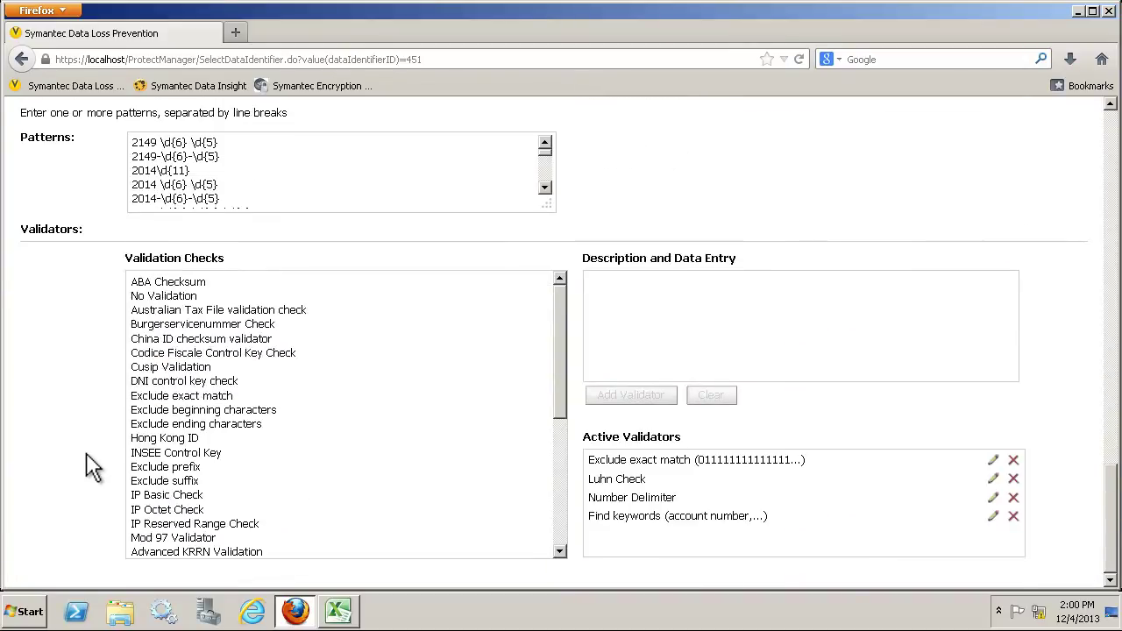
scroll(85, 474, up, 20)
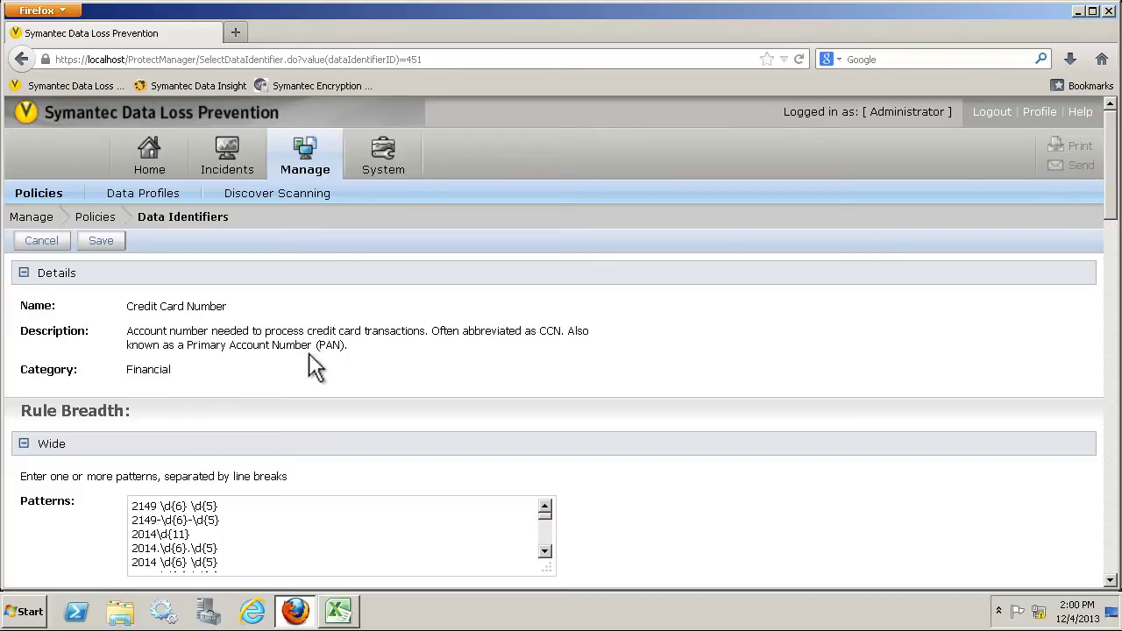
scroll(712, 377, down, 5)
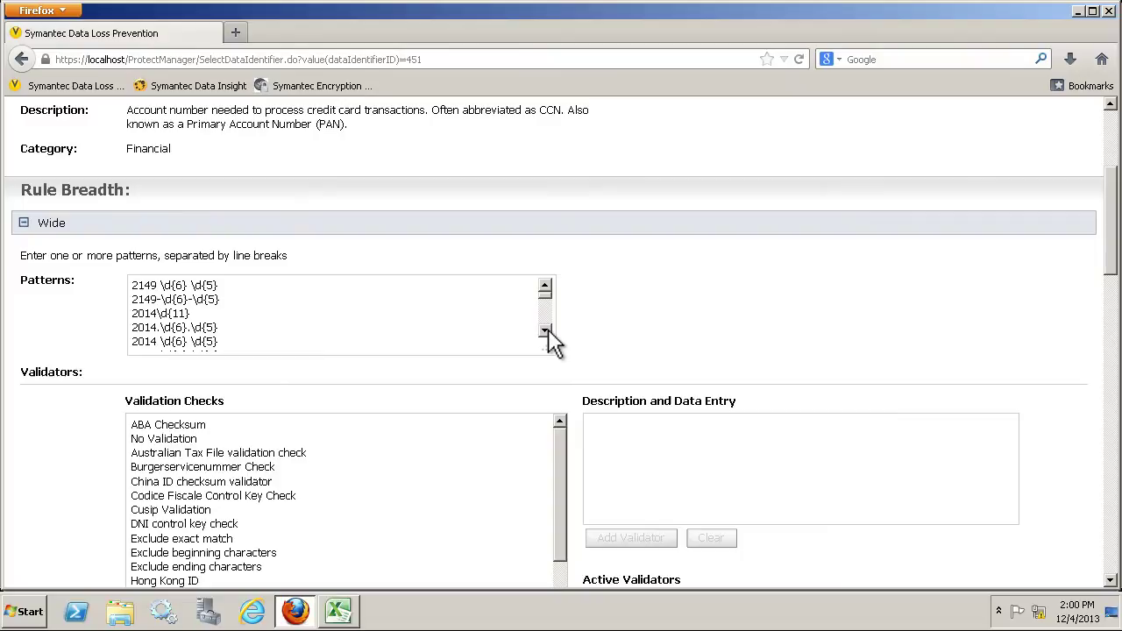
scroll(548, 333, down, 10)
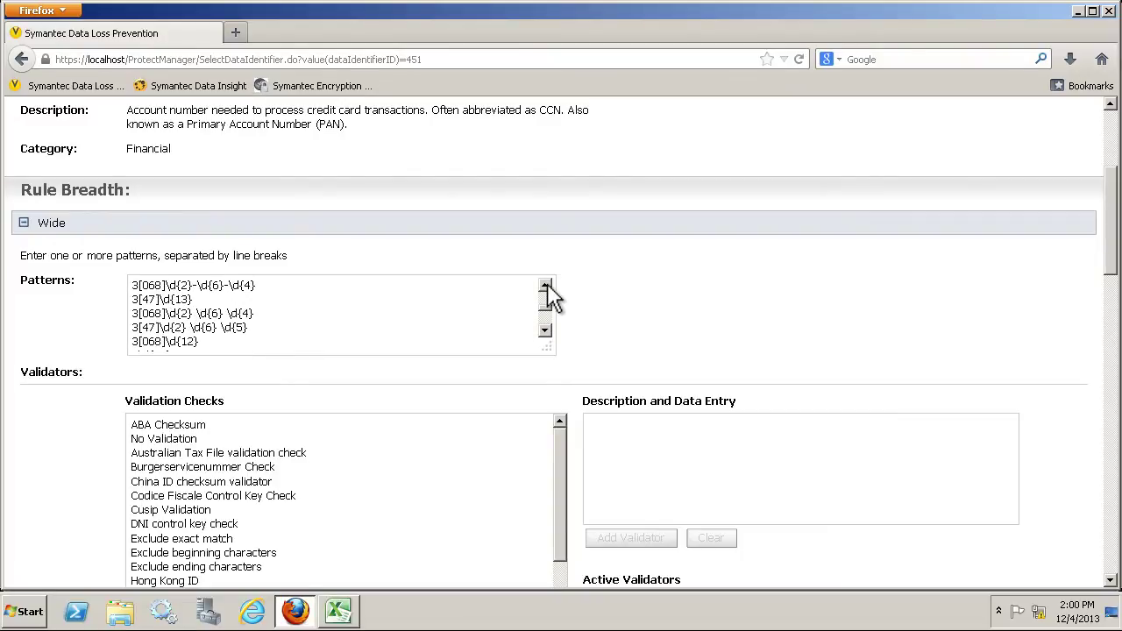
scroll(549, 293, up, 1)
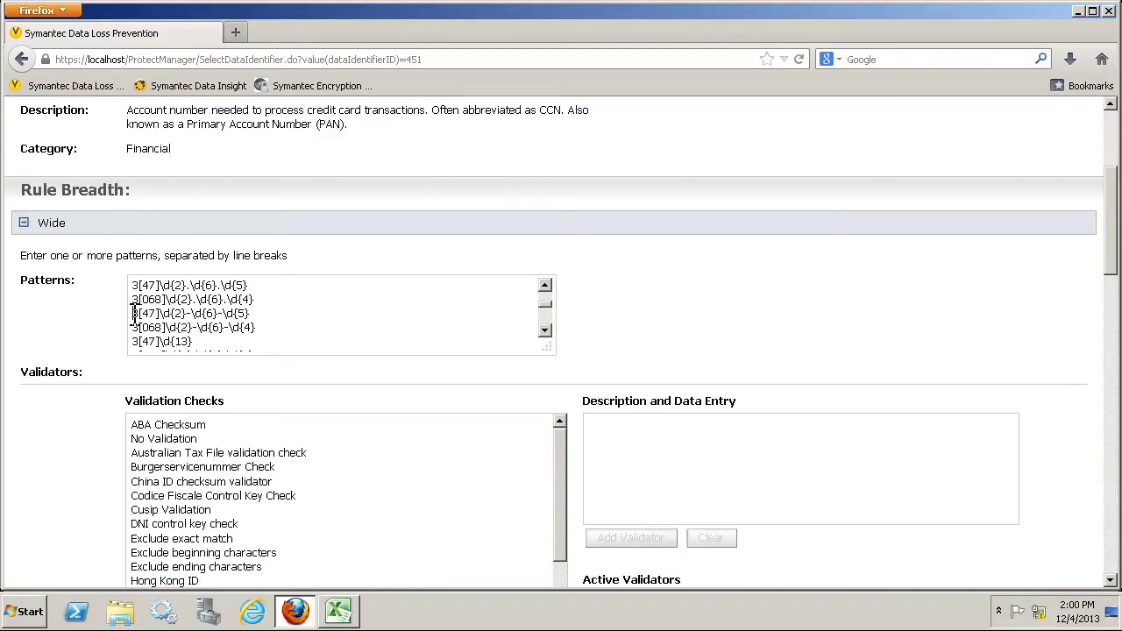
drag(133, 313, 253, 319)
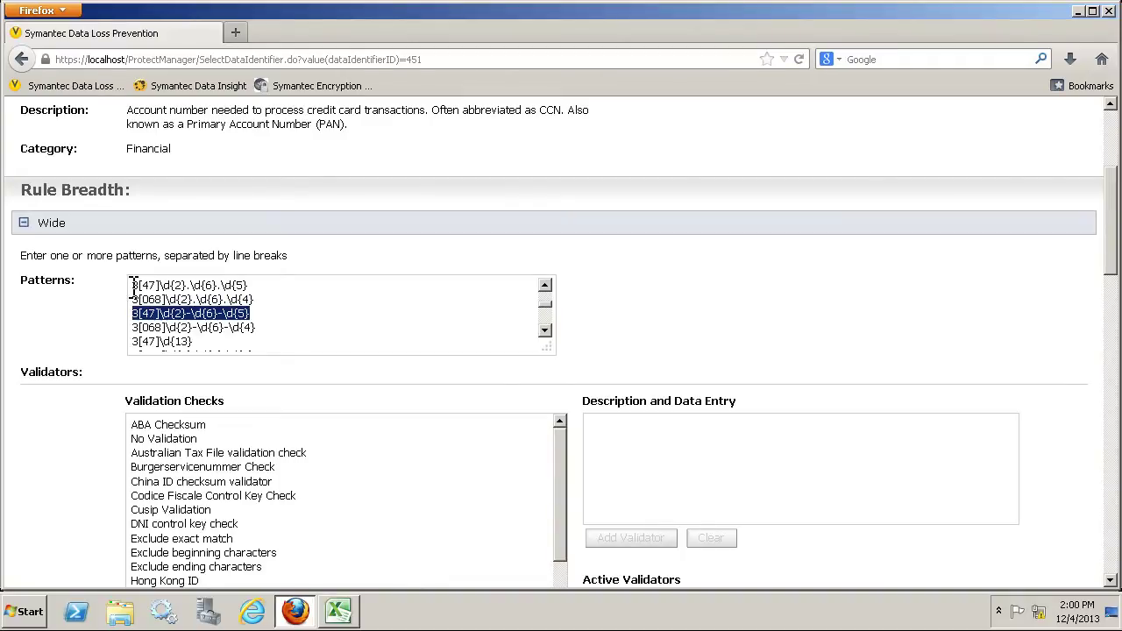
drag(133, 287, 261, 290)
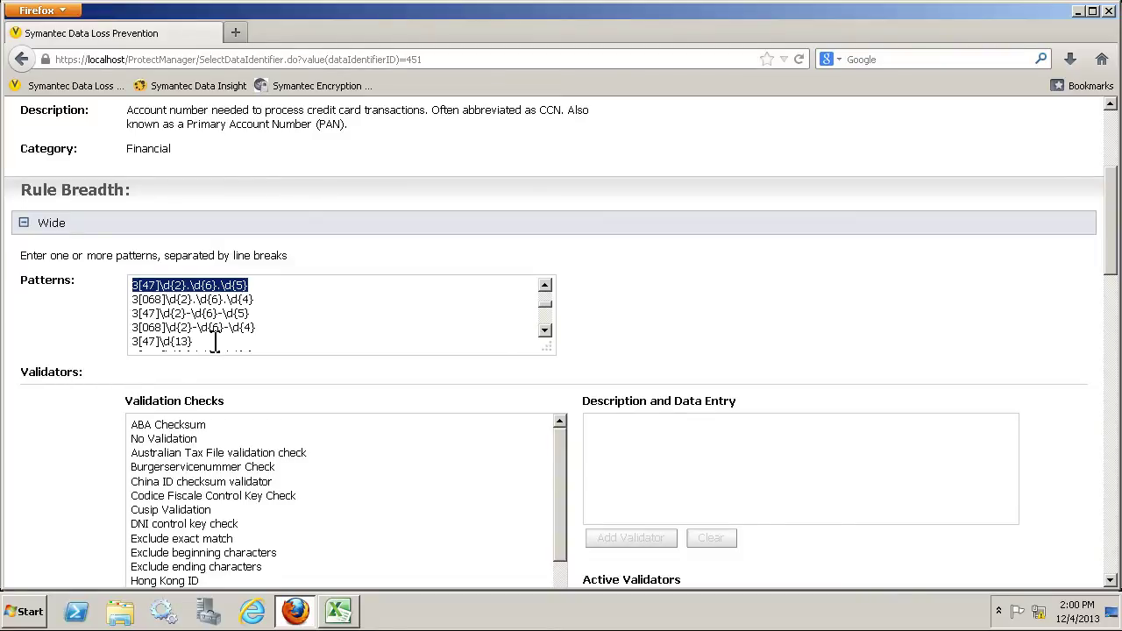
scroll(214, 341, up, 5)
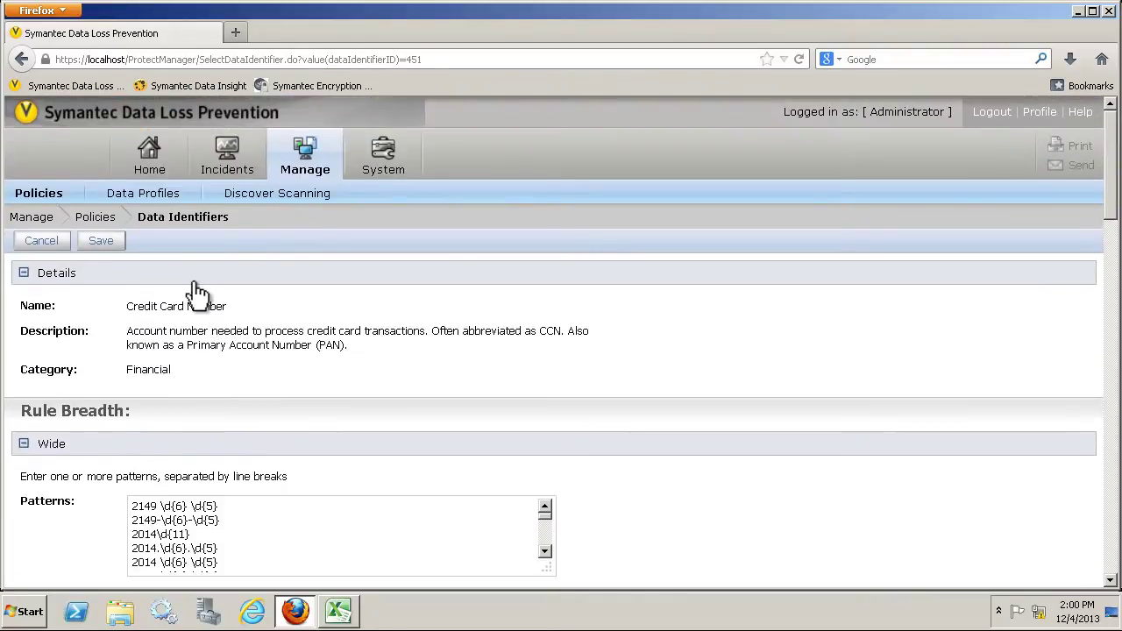
mouse_move(311, 156)
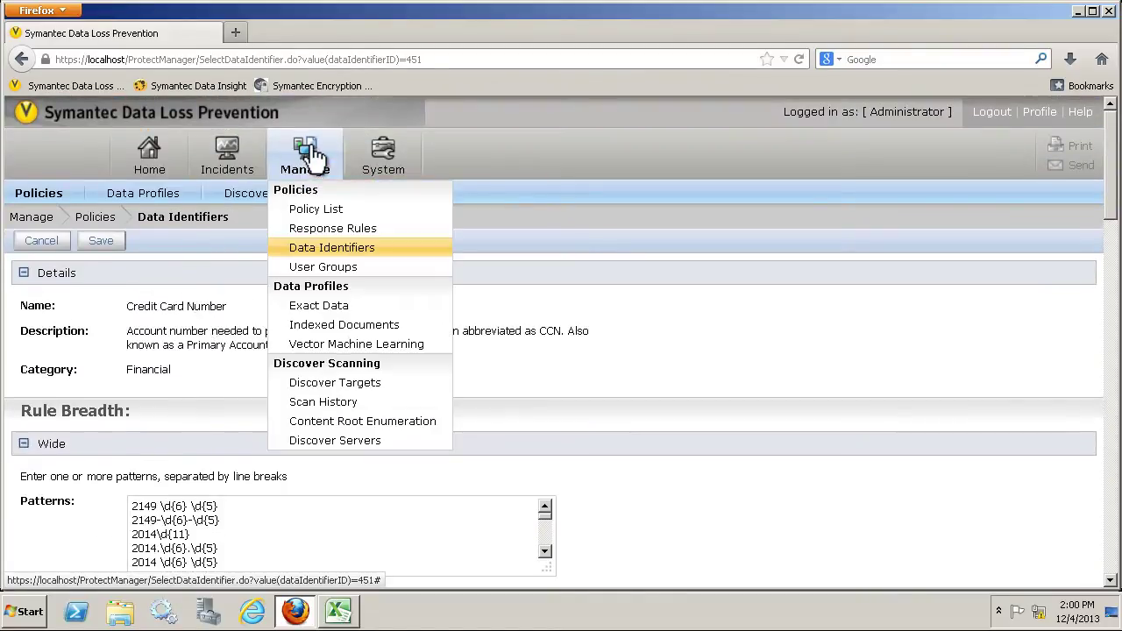
Open the AMEX Only data identifier and inspect its description and 3[47]\d{13} Wide patterns.
click(316, 249)
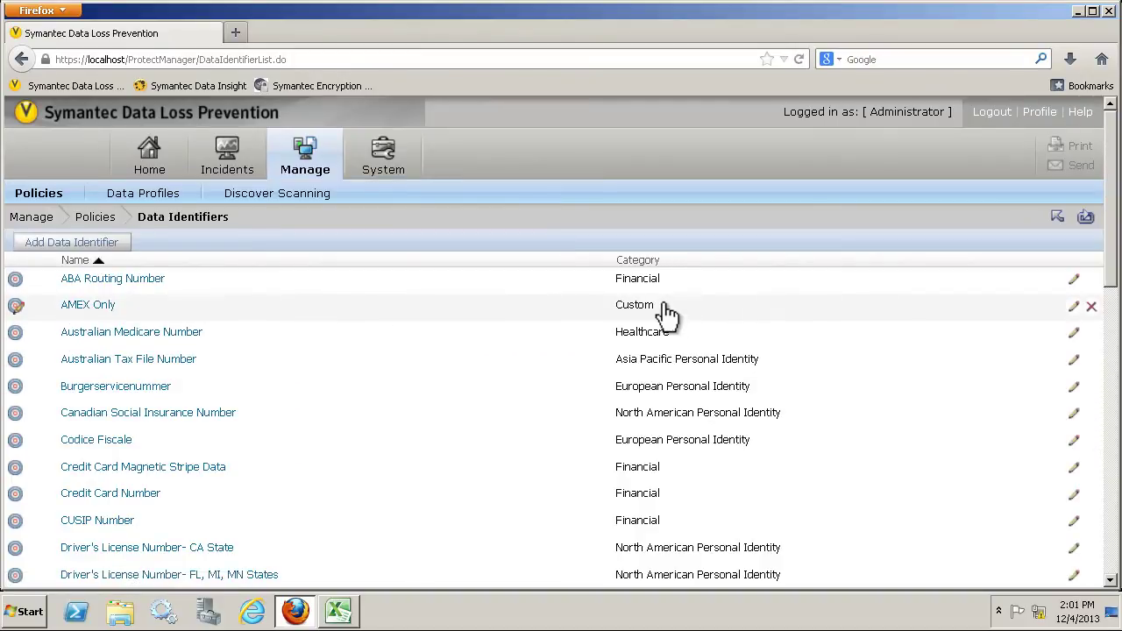
click(100, 309)
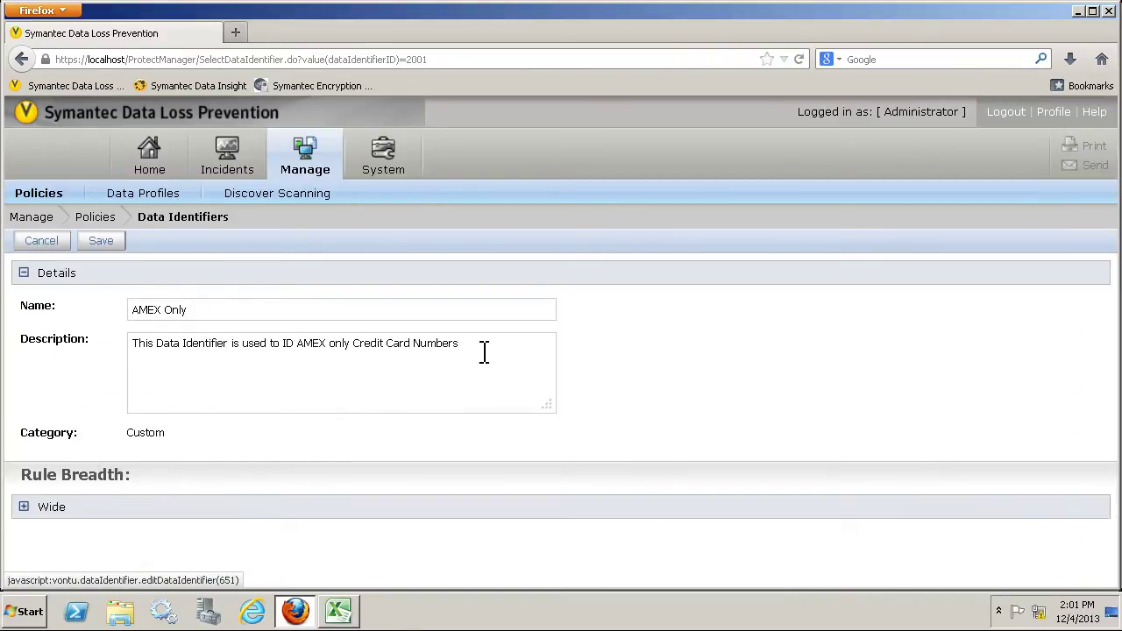
drag(484, 351, 88, 341)
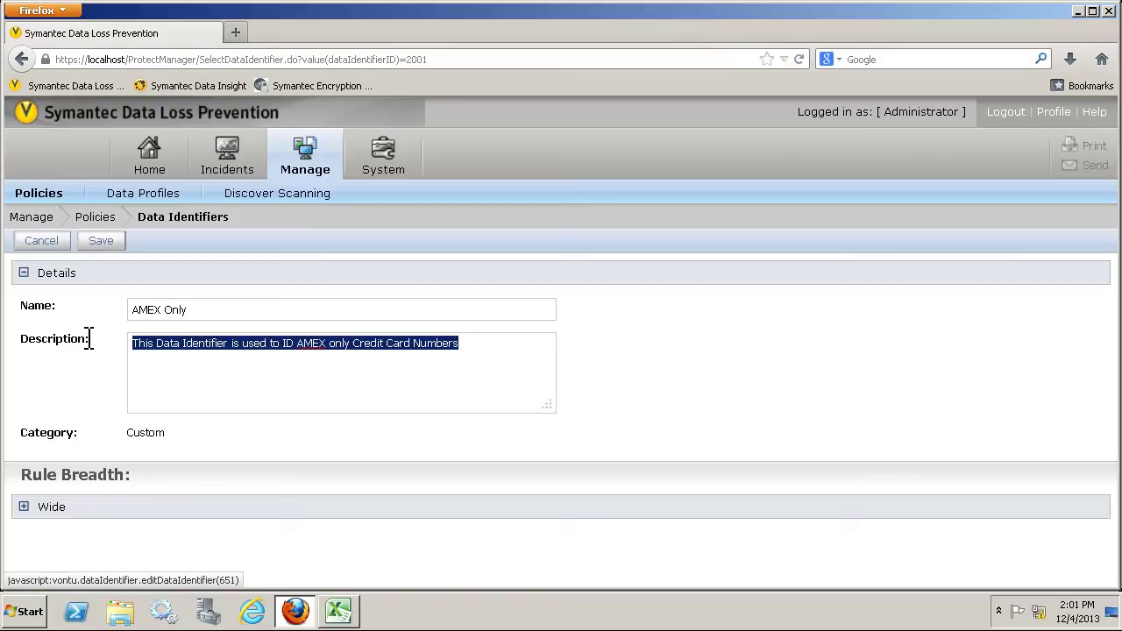
click(24, 507)
scroll(348, 344, down, 5)
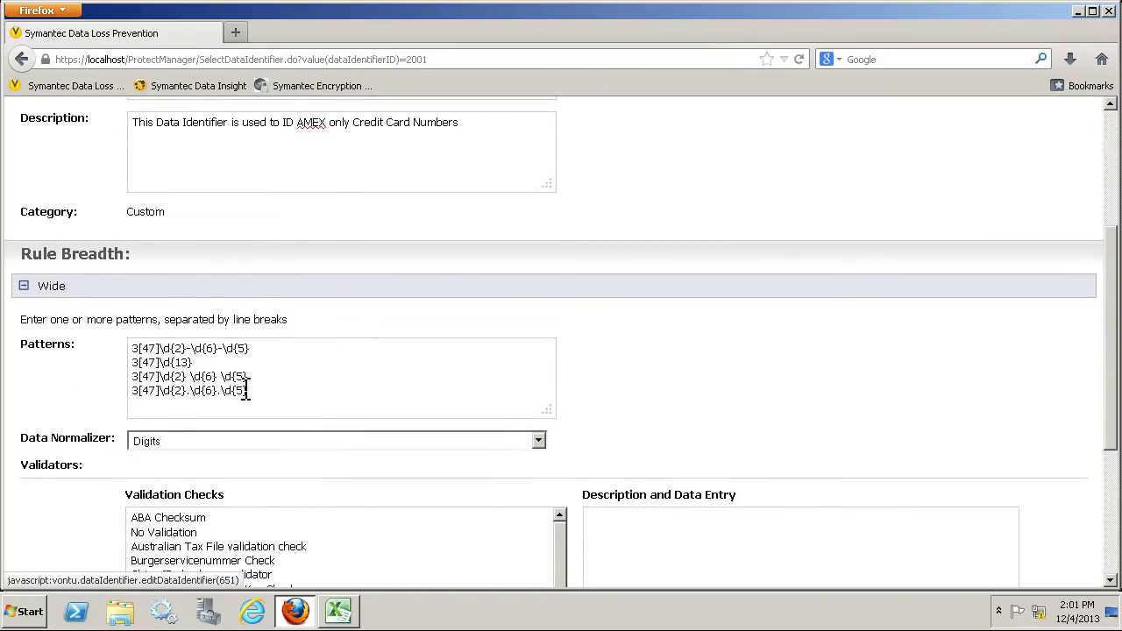
drag(208, 363, 132, 368)
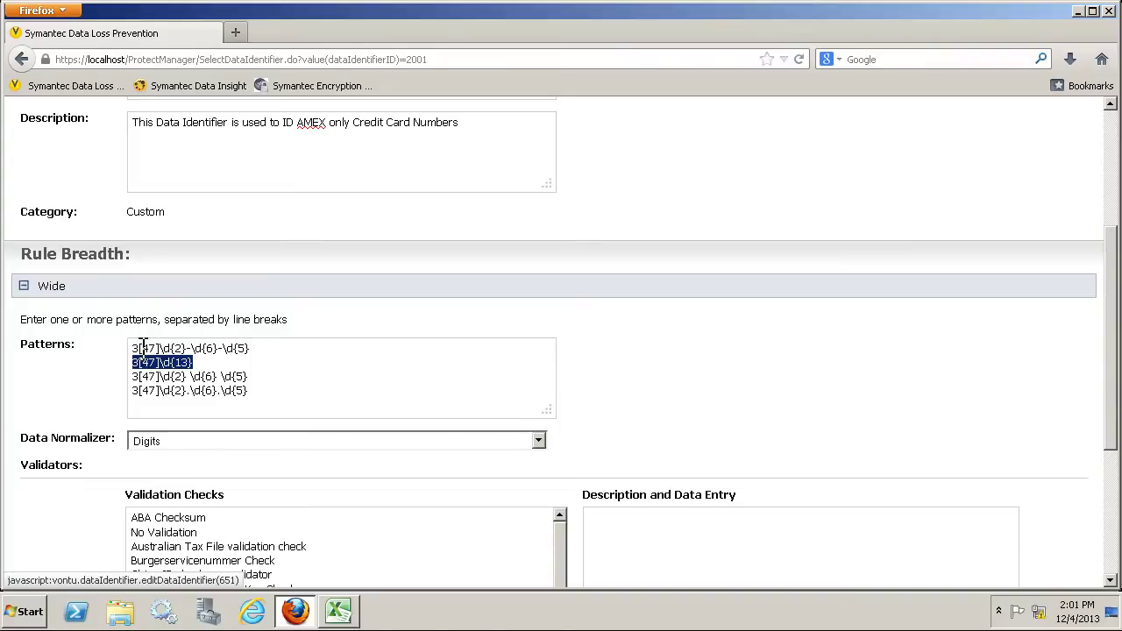
click(193, 348)
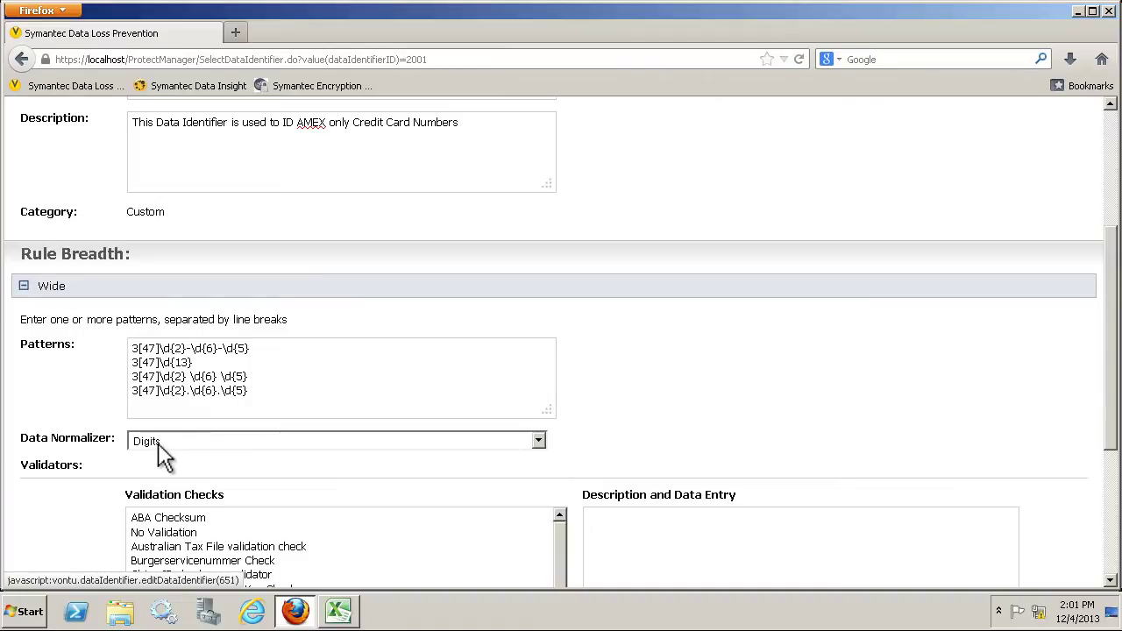
Keep Digits as the data normalizer and view the Luhn Check validator details.
scroll(233, 456, down, 5)
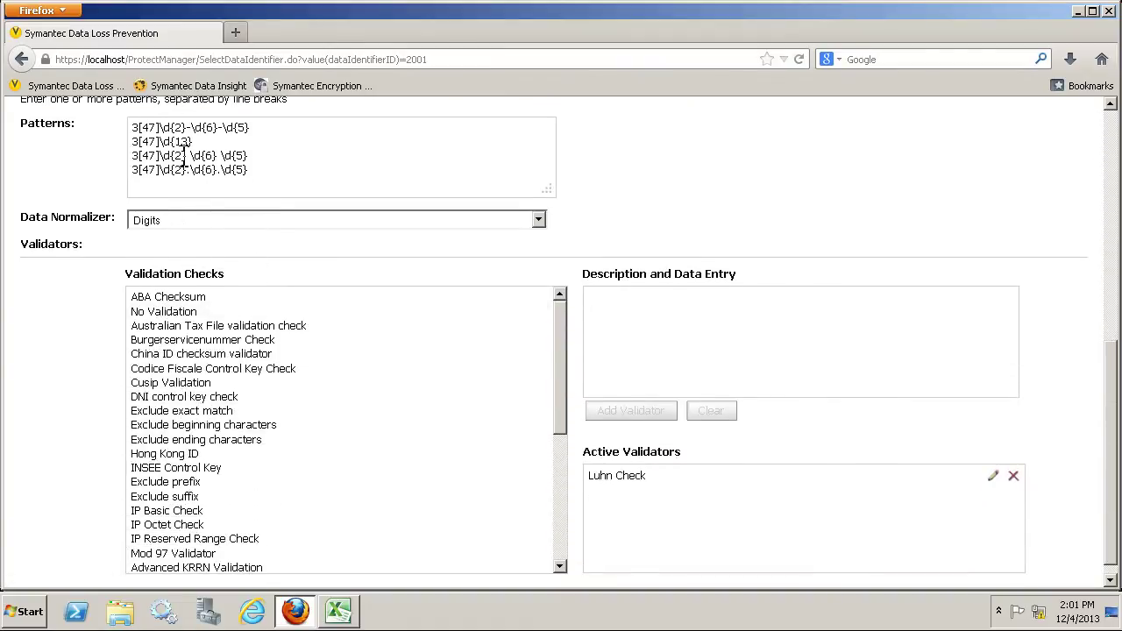
click(194, 220)
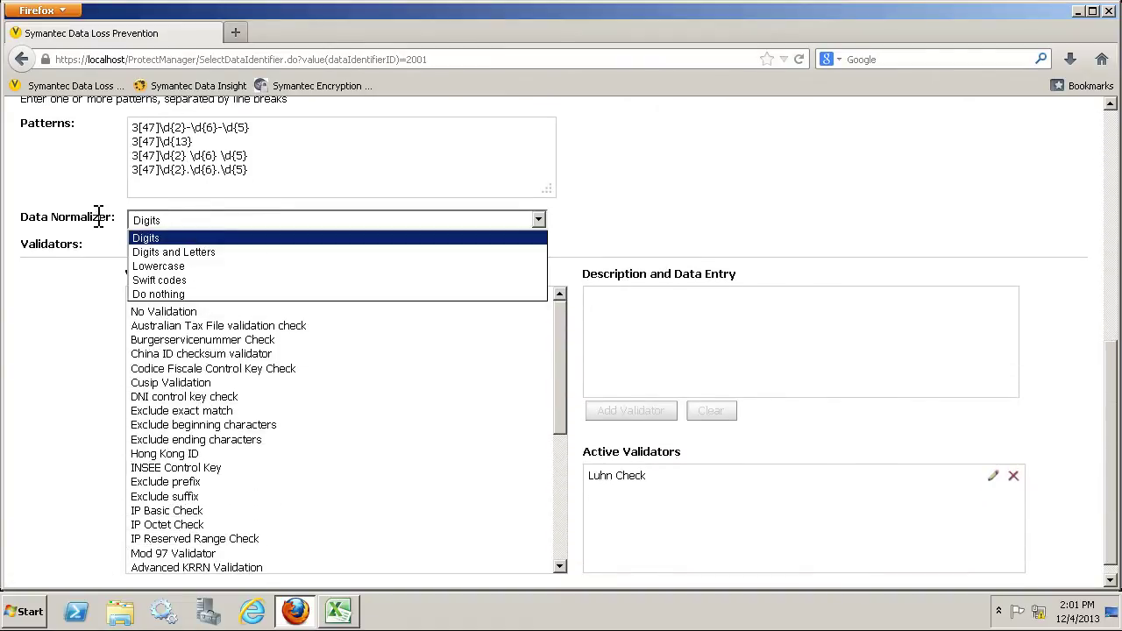
click(155, 241)
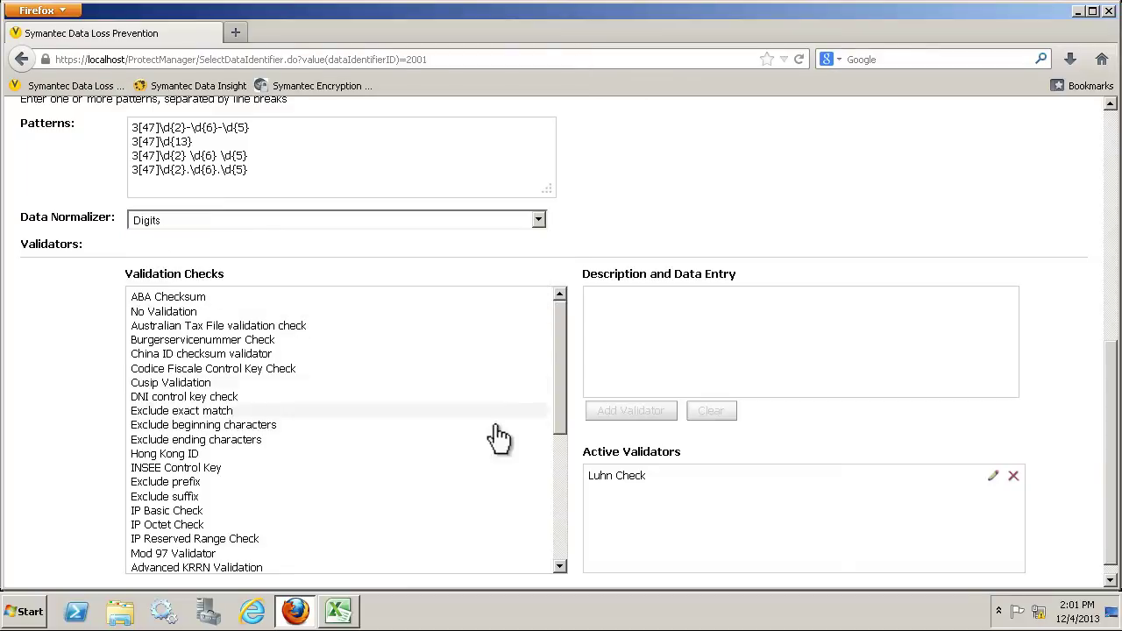
scroll(392, 404, down, 1)
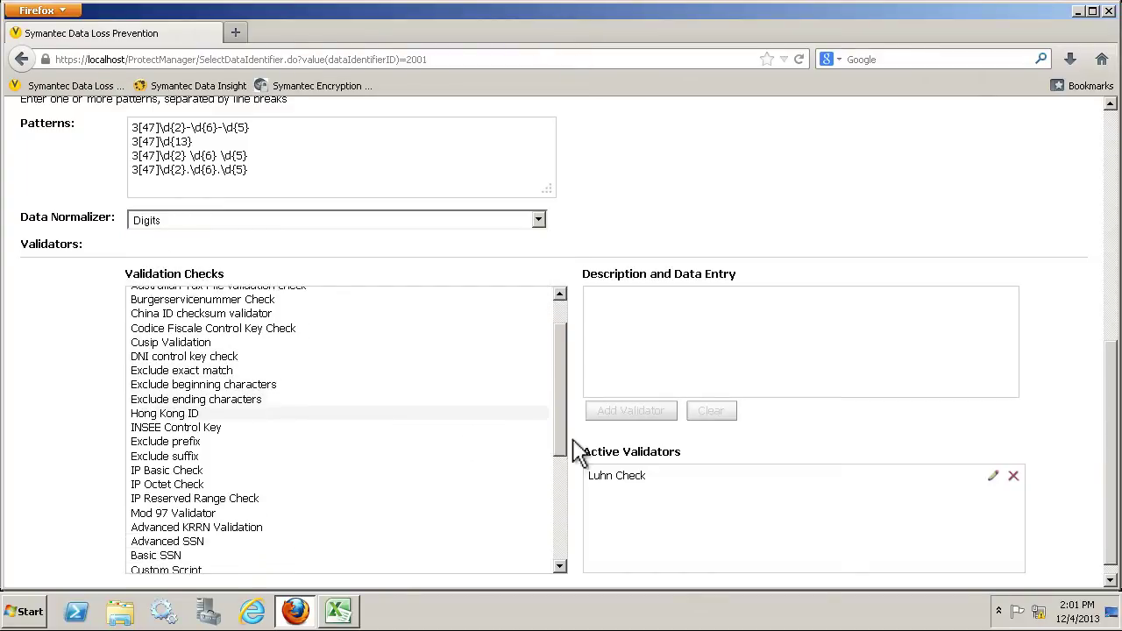
click(612, 485)
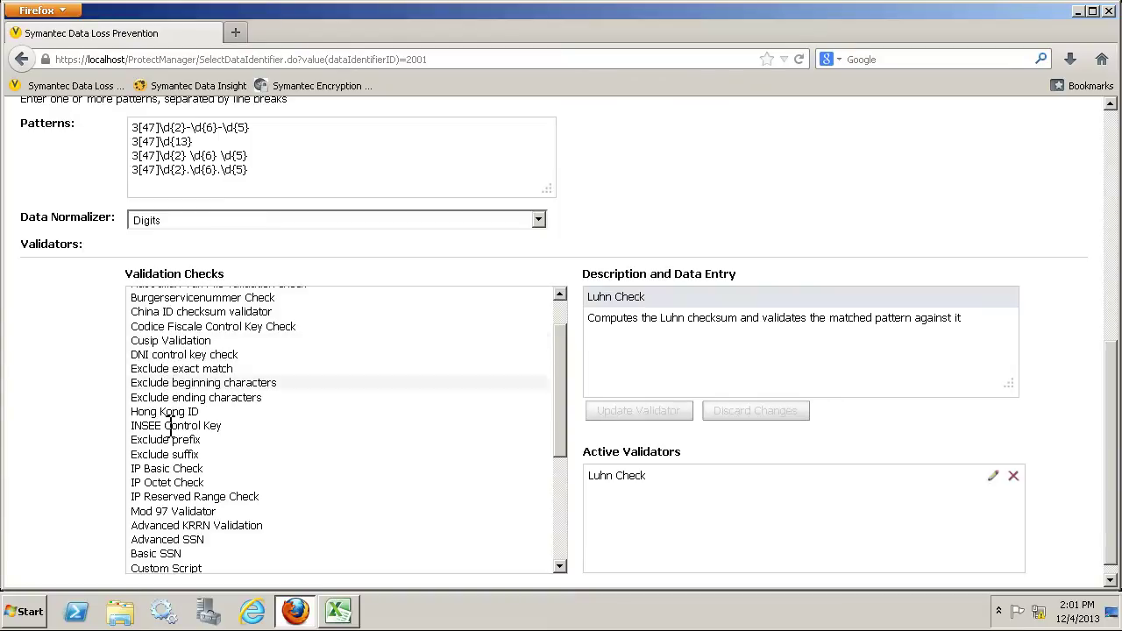
Try the Custom Script validation check, then clear the empty script entry.
scroll(173, 561, down, 2)
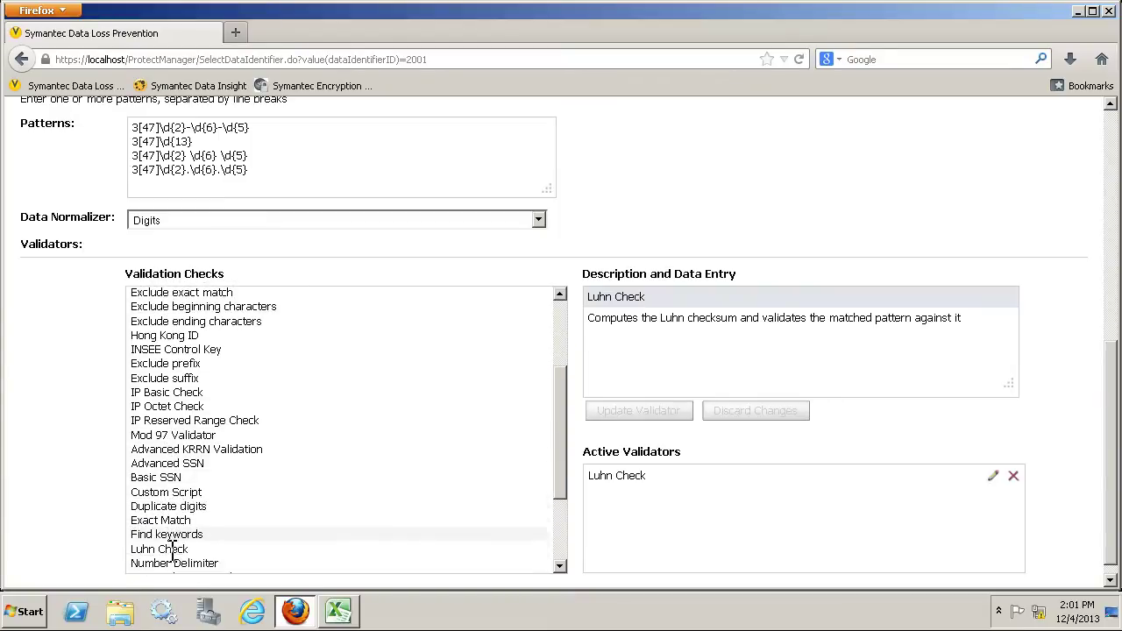
click(175, 487)
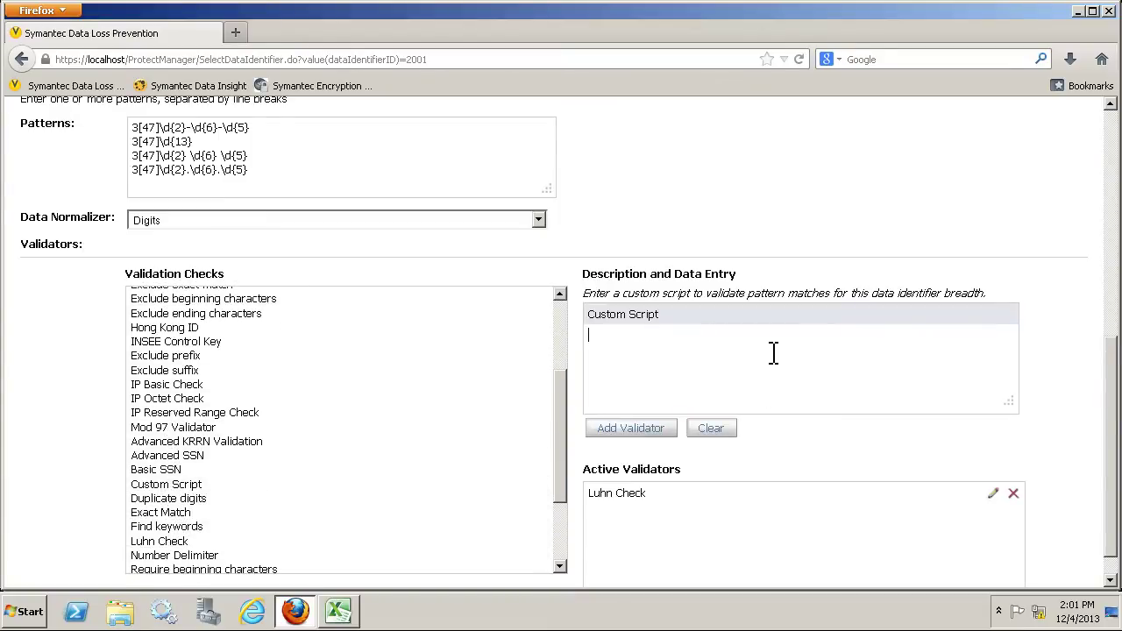
click(634, 365)
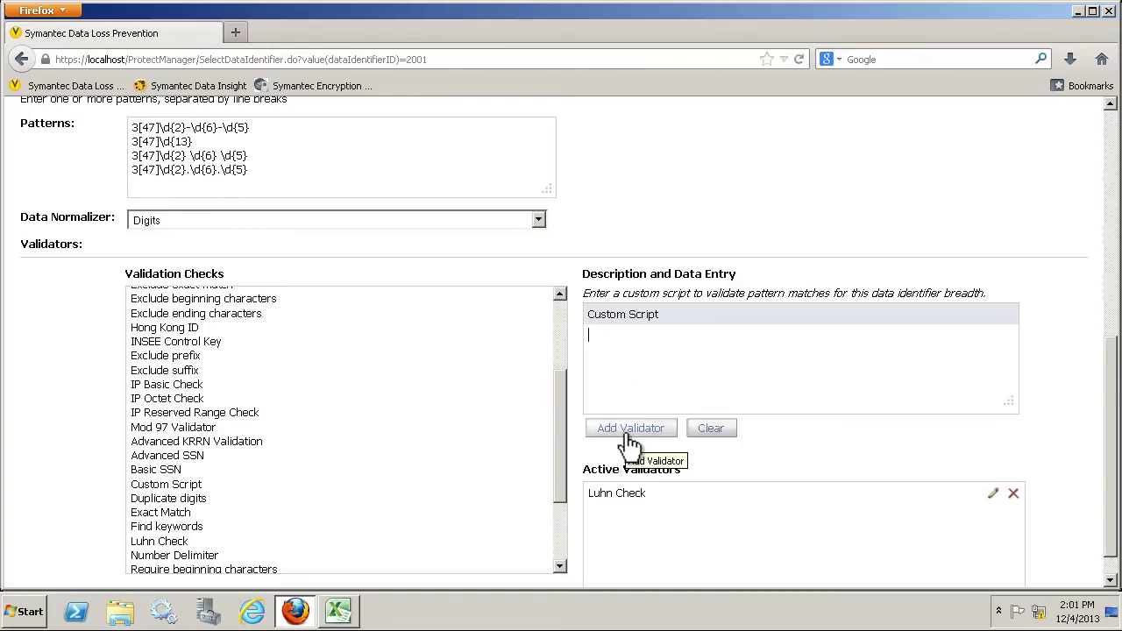
click(710, 429)
scroll(395, 394, up, 5)
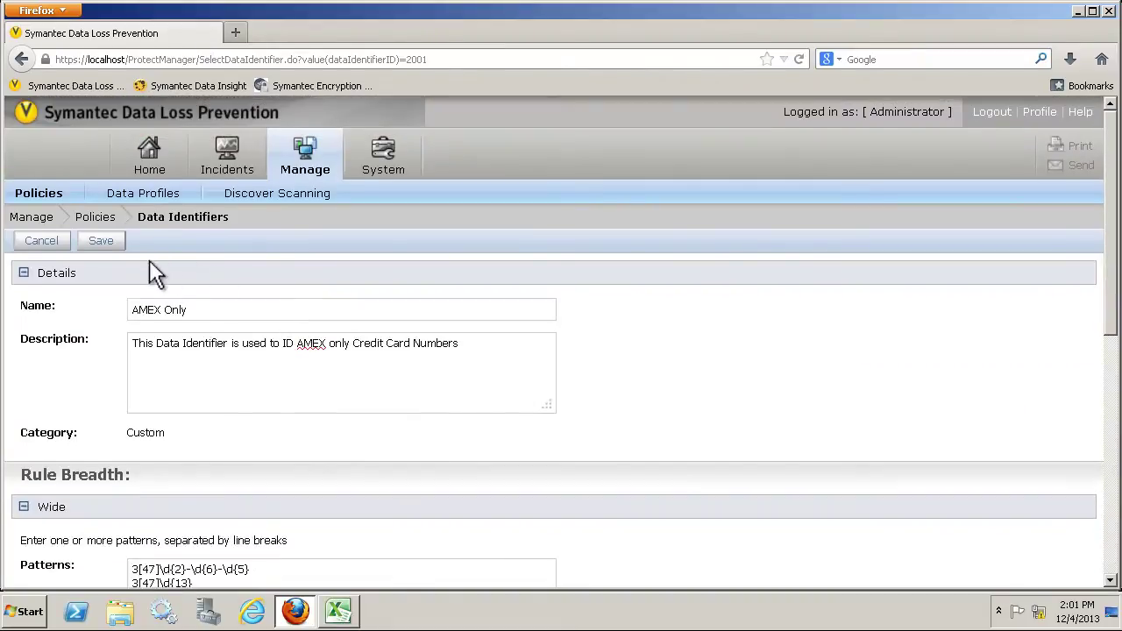
Save the AMEX Only data identifier and open the Credit Card Tuning - AMEX policy.
click(101, 241)
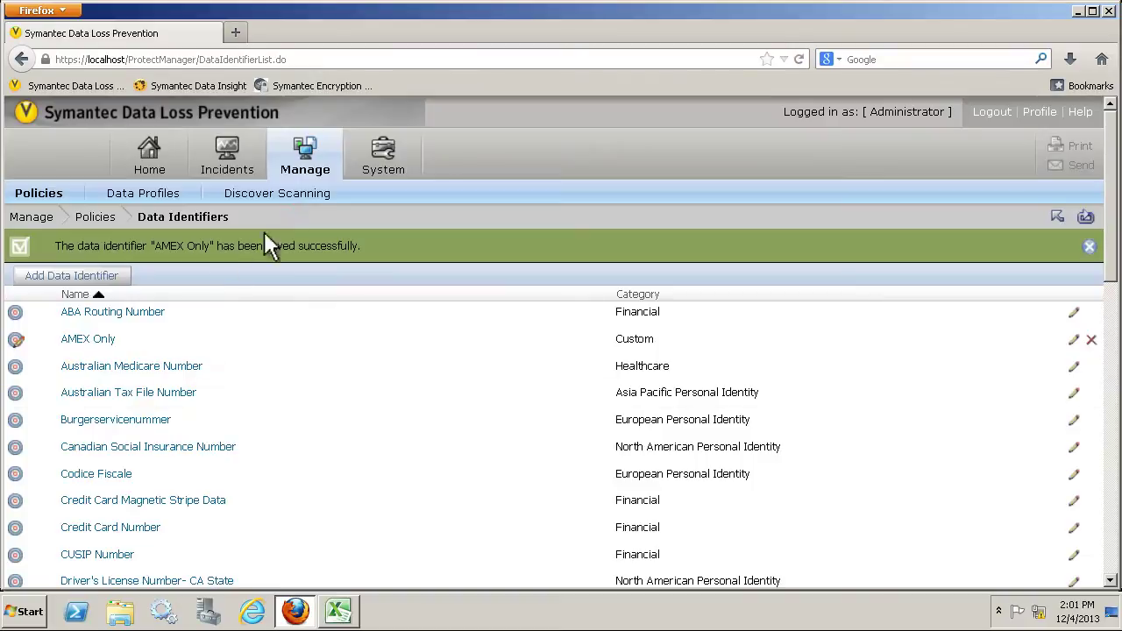
mouse_move(309, 154)
click(313, 209)
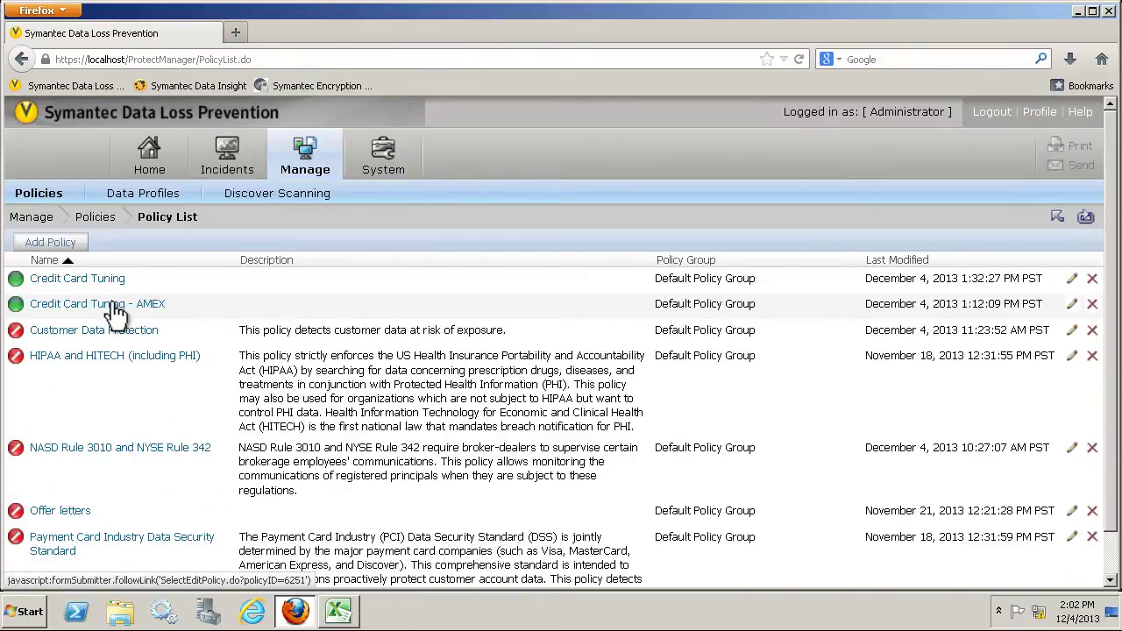
click(115, 305)
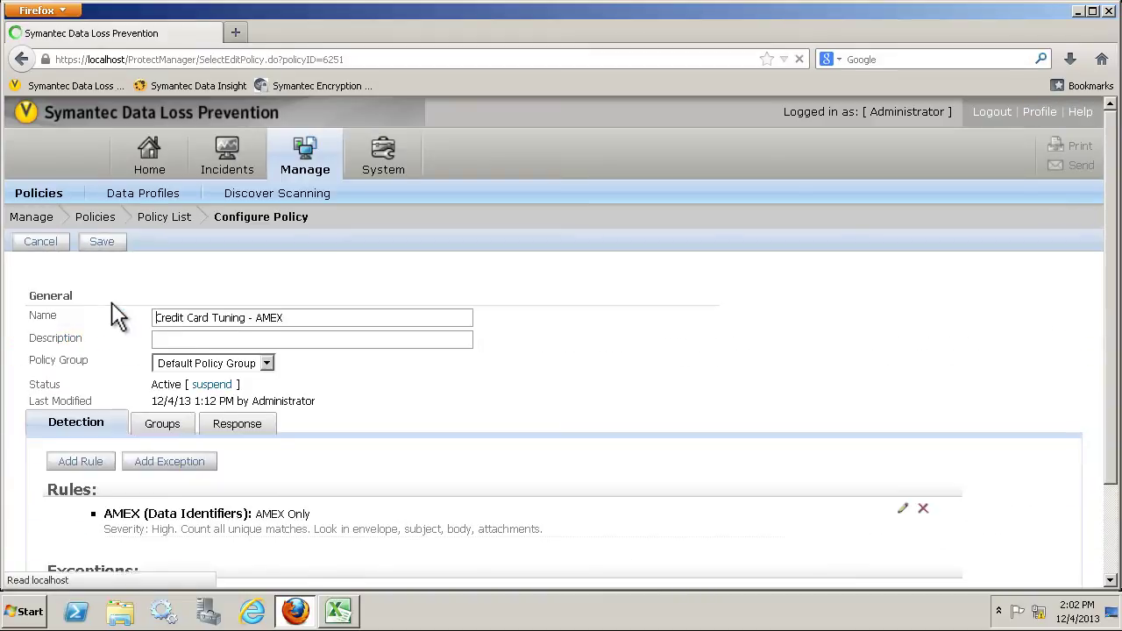
Review the AMEX rule's AMEX Only identifier, toggling Optional Validators and highlighting its description.
click(278, 519)
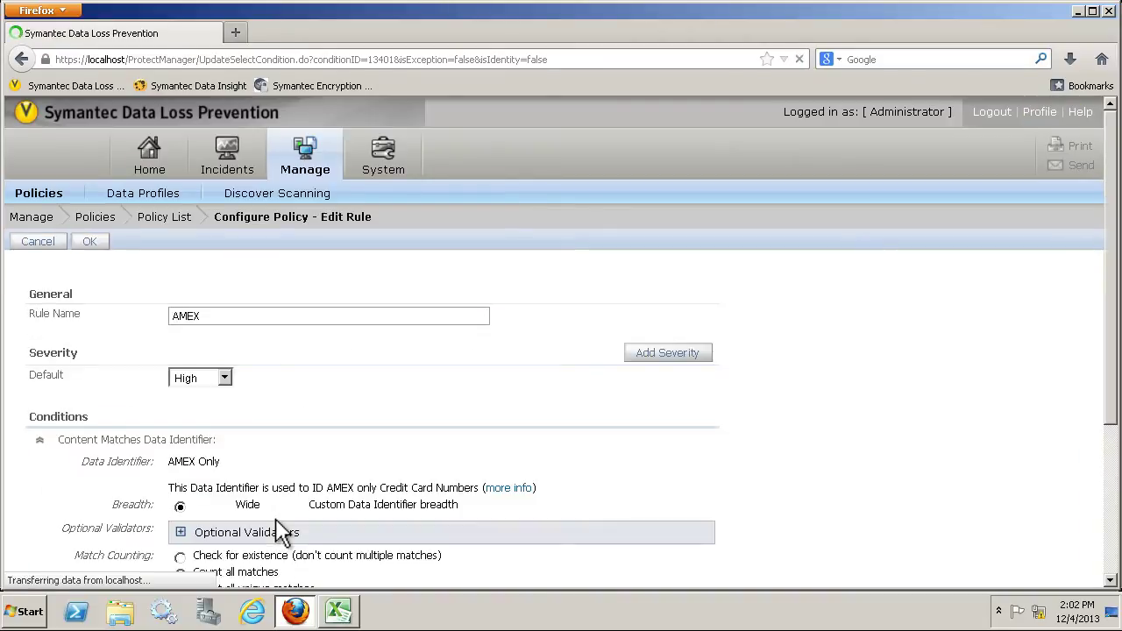
scroll(281, 531, down, 2)
scroll(281, 530, down, 2)
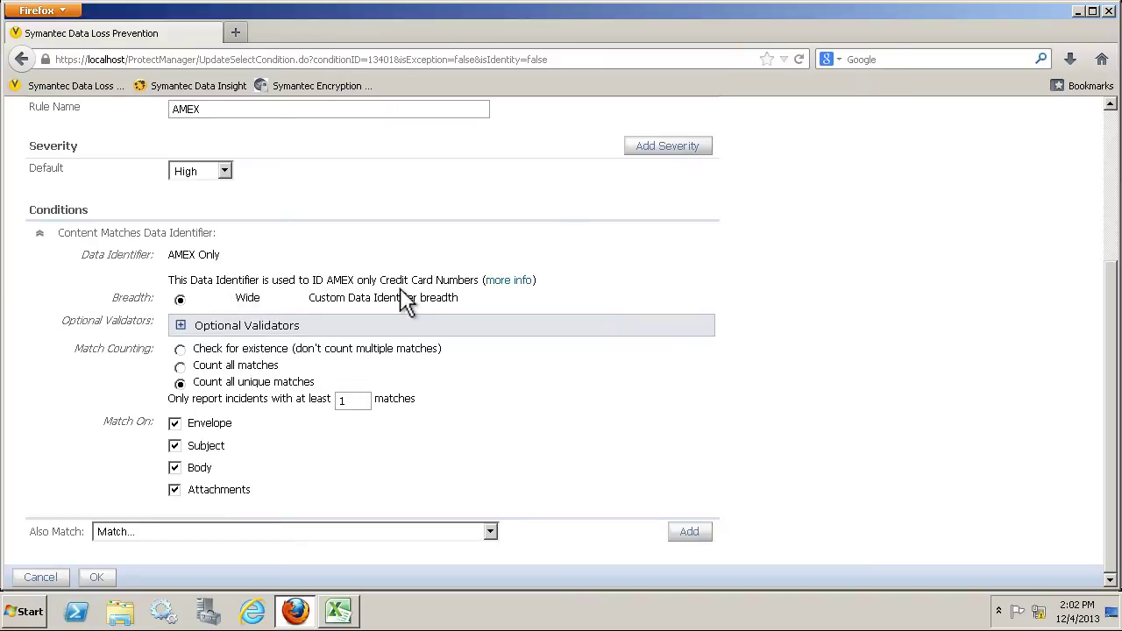
click(181, 326)
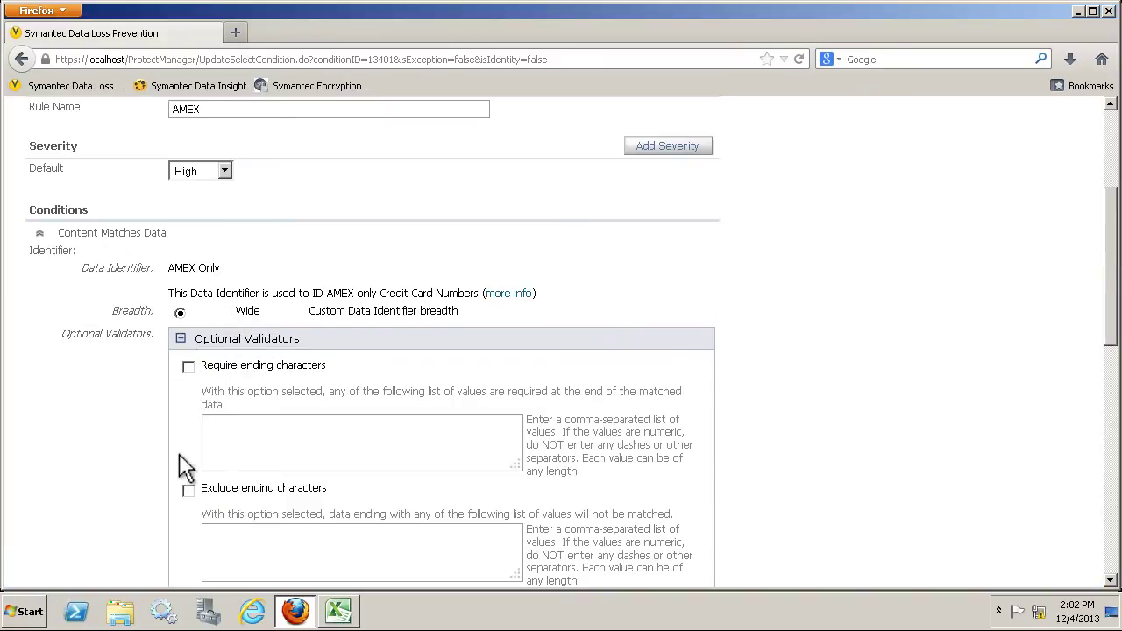
scroll(123, 473, down, 4)
scroll(122, 473, up, 2)
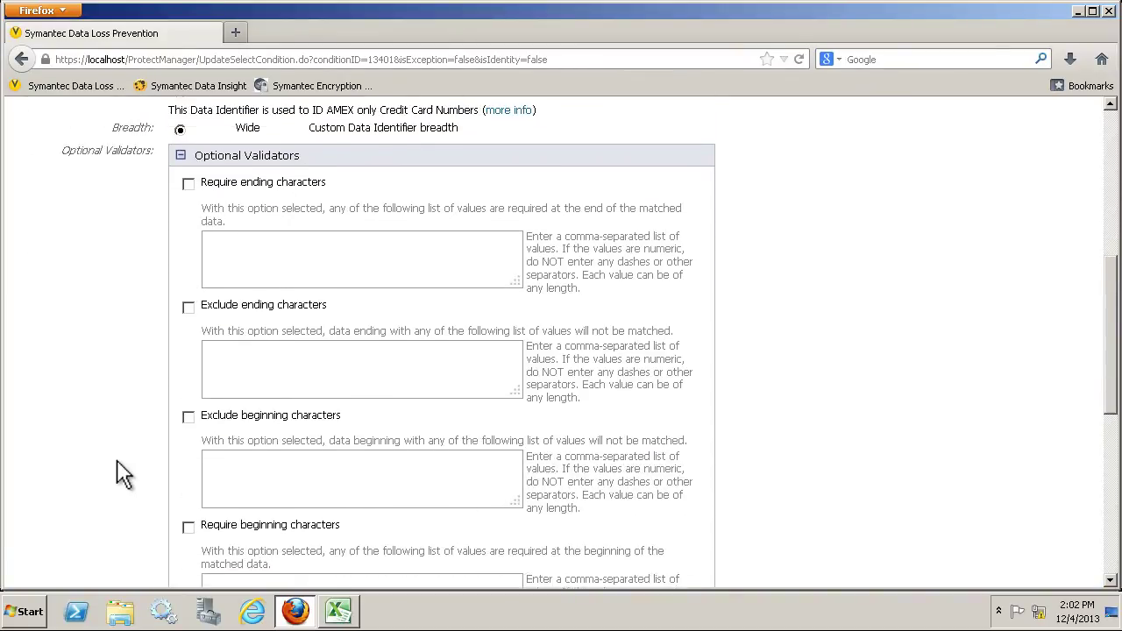
click(182, 243)
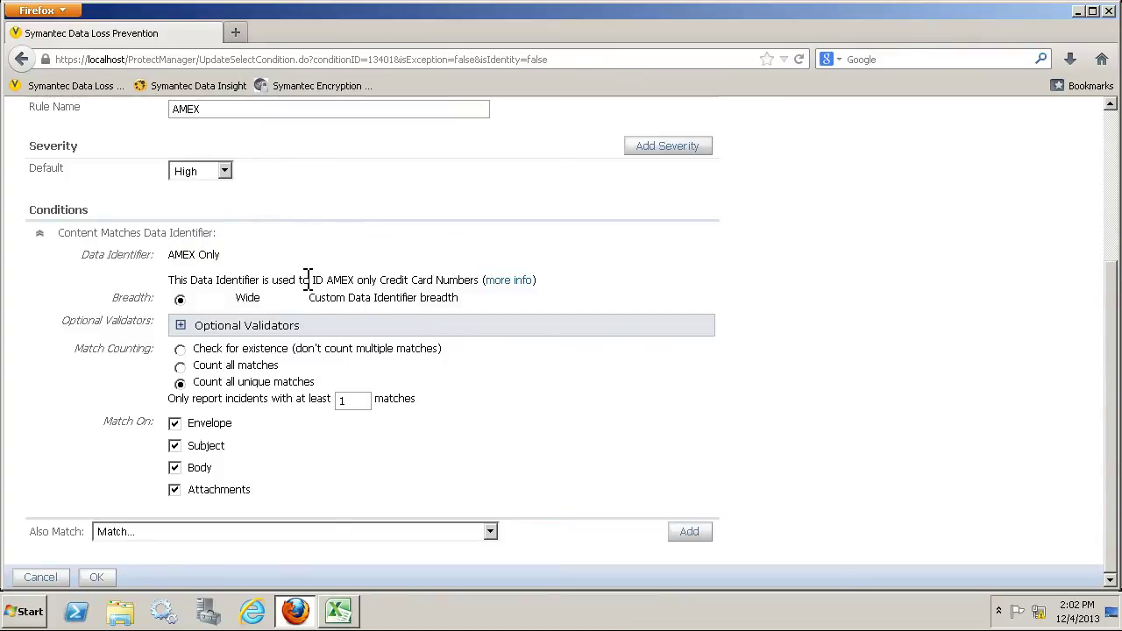
drag(328, 280, 414, 290)
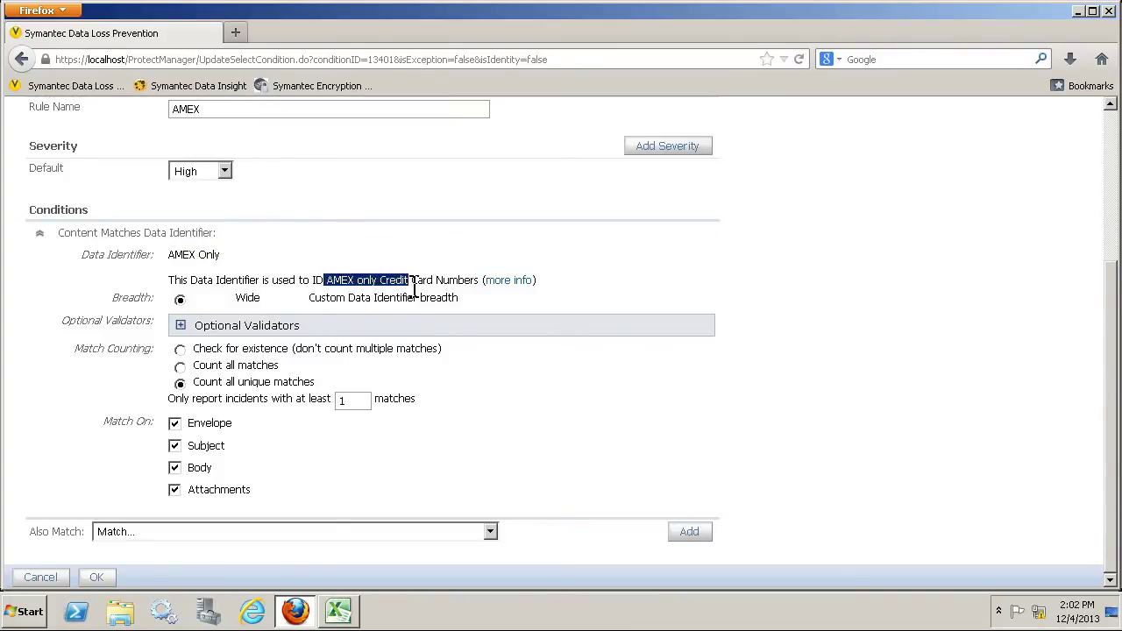
scroll(258, 351, up, 3)
Open the Copy of Credit Card Tuning =AMEX incident report, abandoning the unsaved rule page.
mouse_move(230, 160)
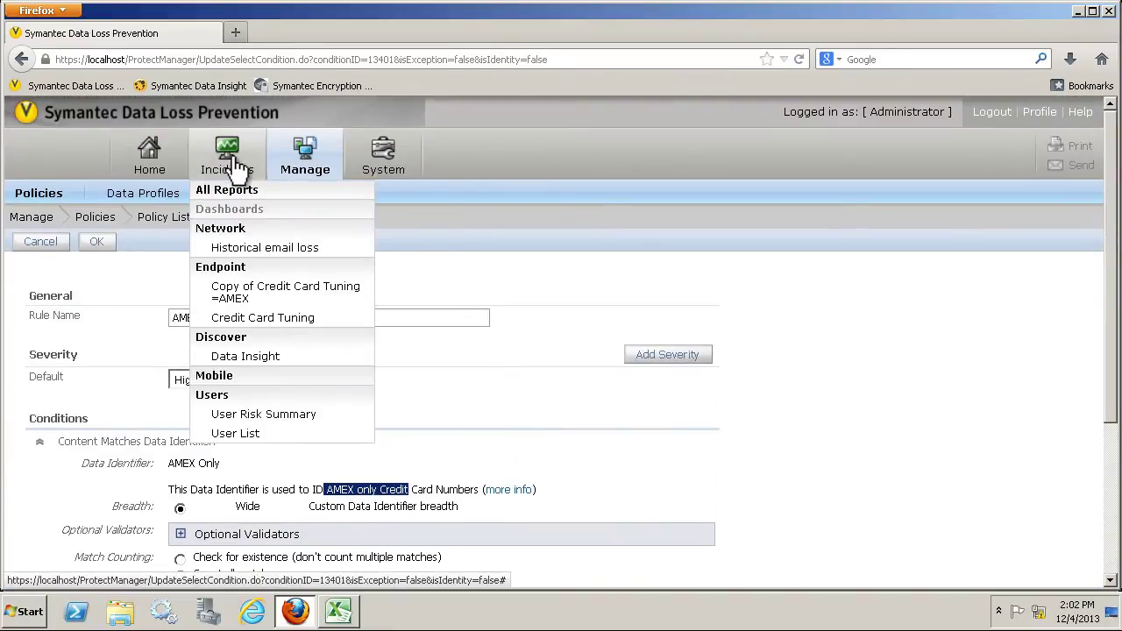
click(253, 286)
click(660, 412)
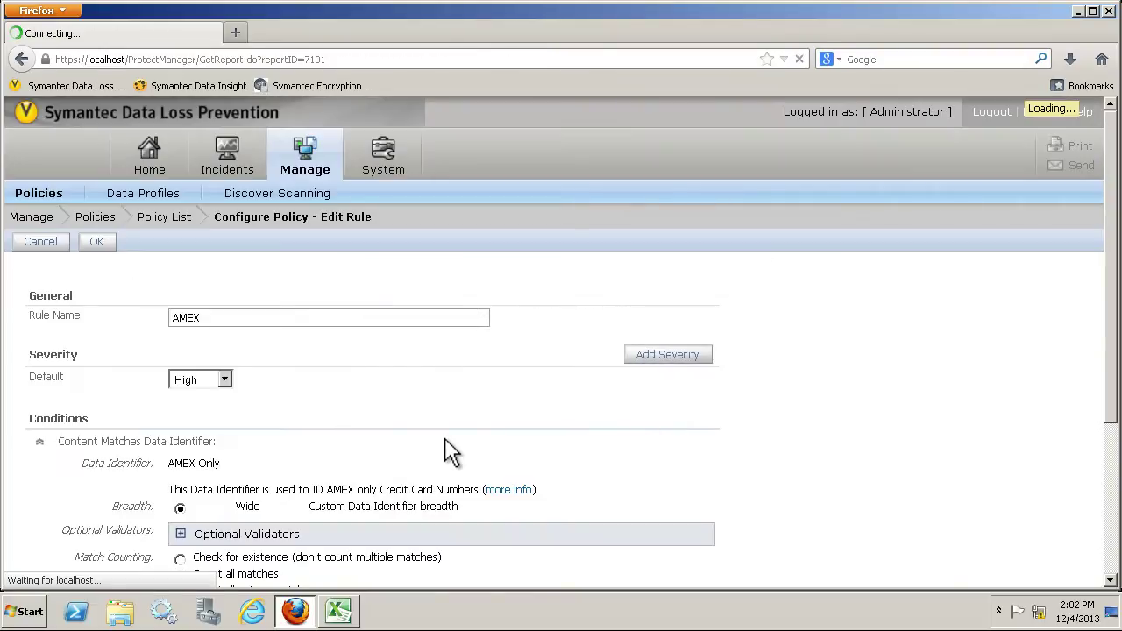
scroll(449, 447, down, 1)
scroll(450, 447, down, 3)
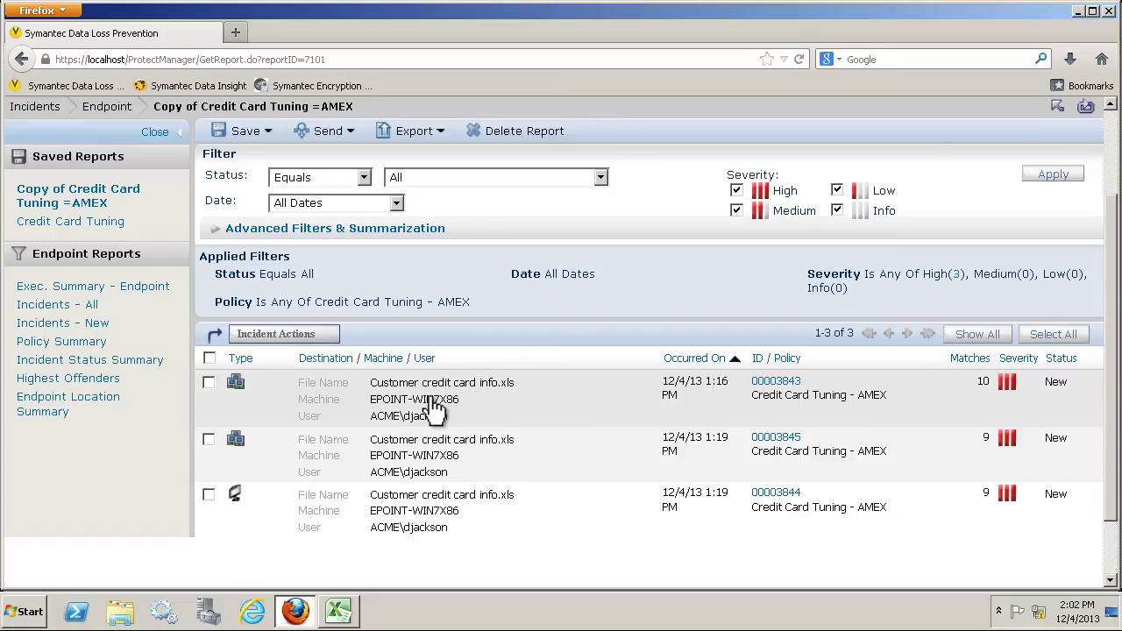
click(436, 408)
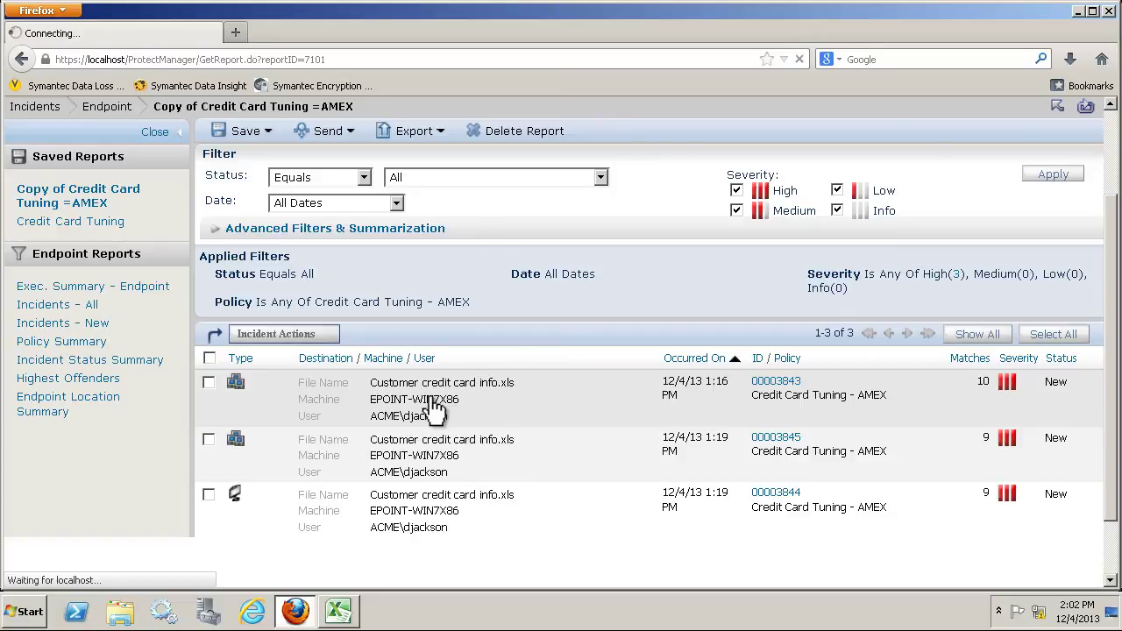
scroll(401, 406, down, 2)
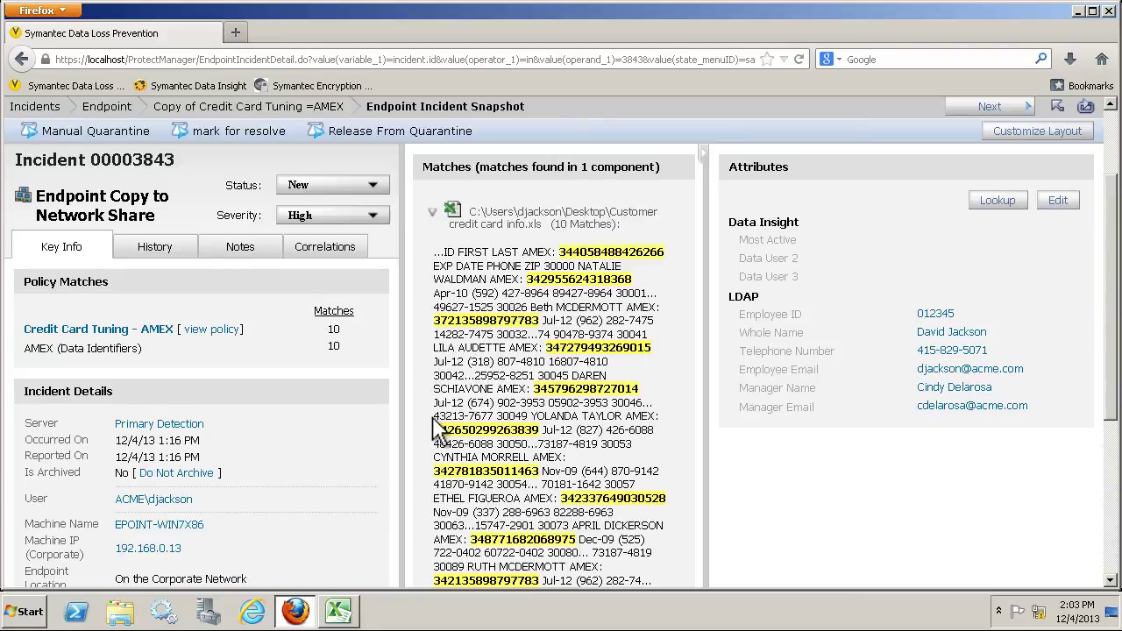
scroll(422, 421, down, 2)
scroll(422, 421, up, 5)
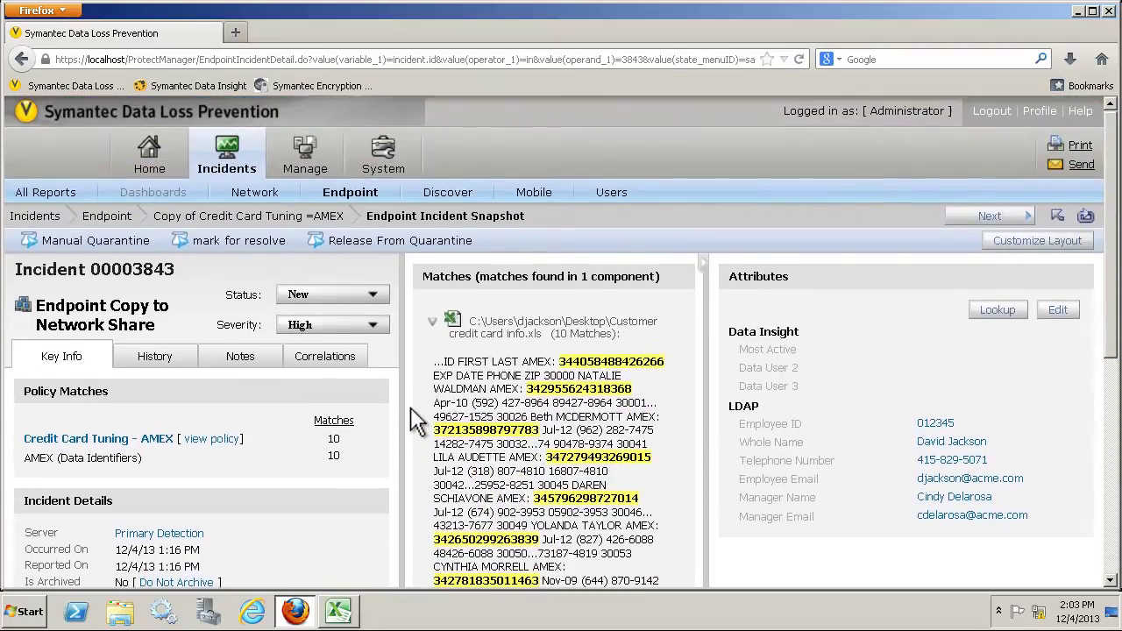
mouse_move(242, 163)
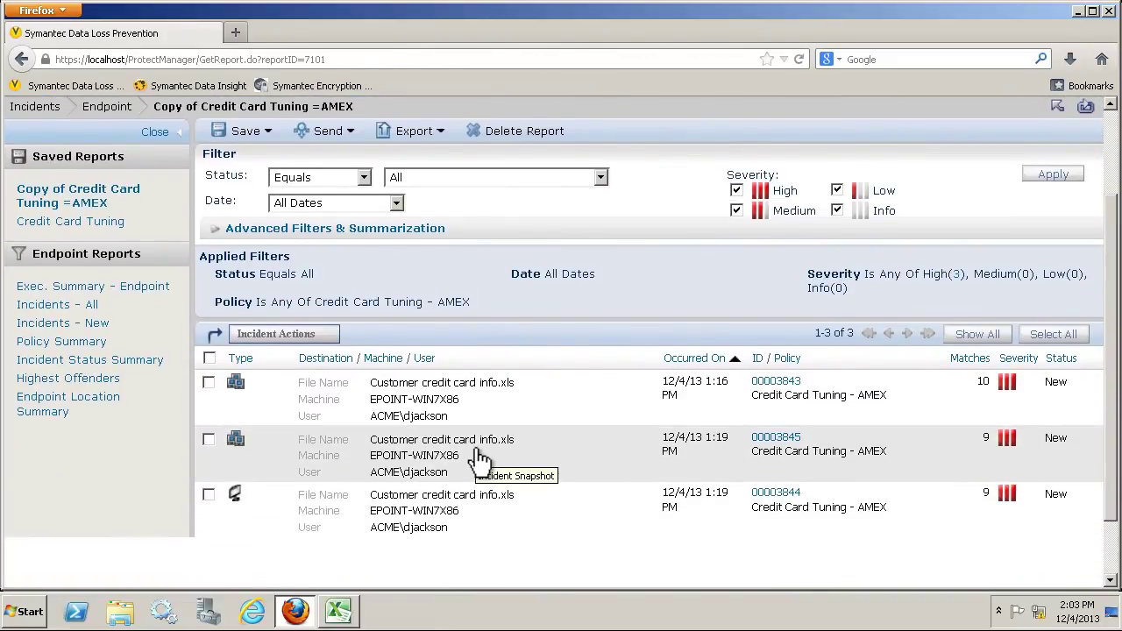
Open incident 00003845 and scroll through its snapshot of nine AMEX matches.
click(428, 463)
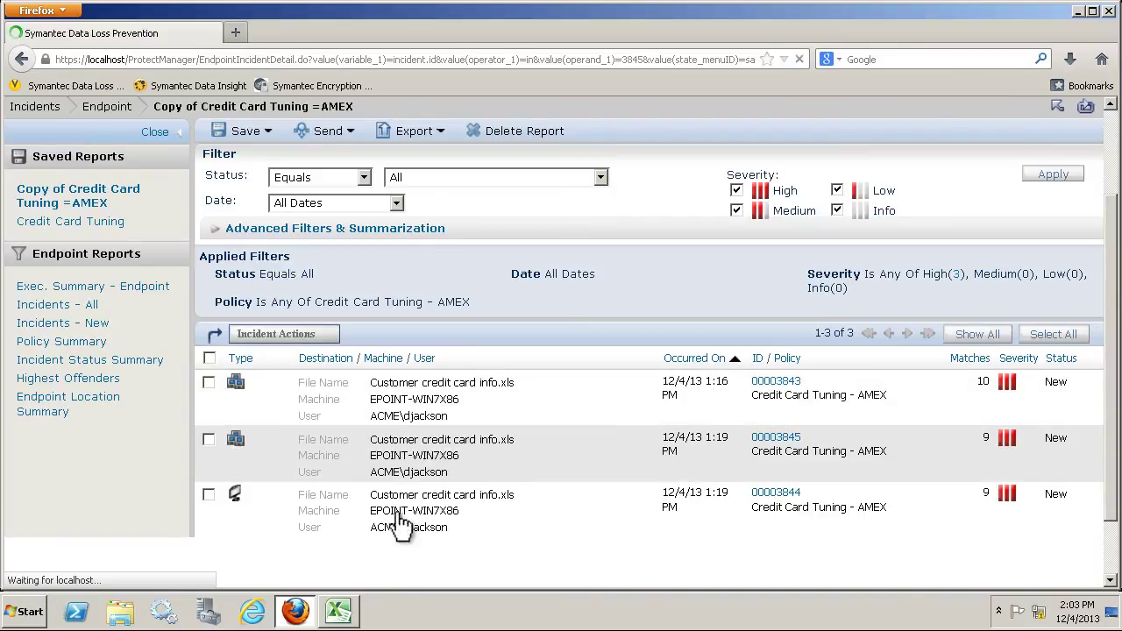
scroll(500, 496, down, 5)
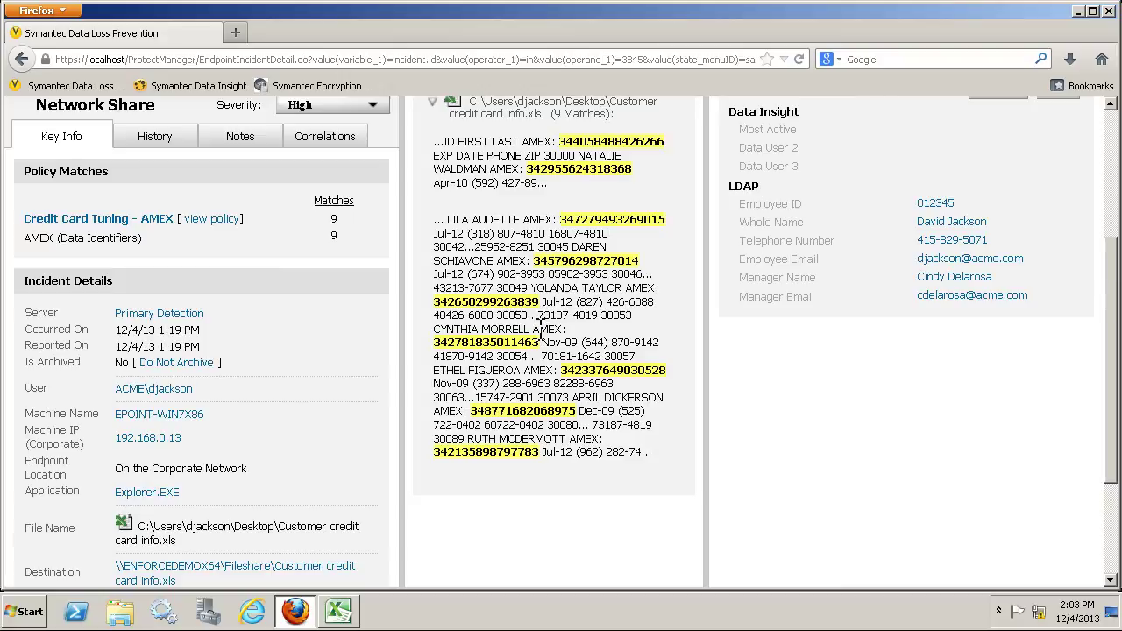
Open Credit Card Tuning - AMEX from the Policy List and start adding an exception.
scroll(541, 326, up, 5)
mouse_move(302, 151)
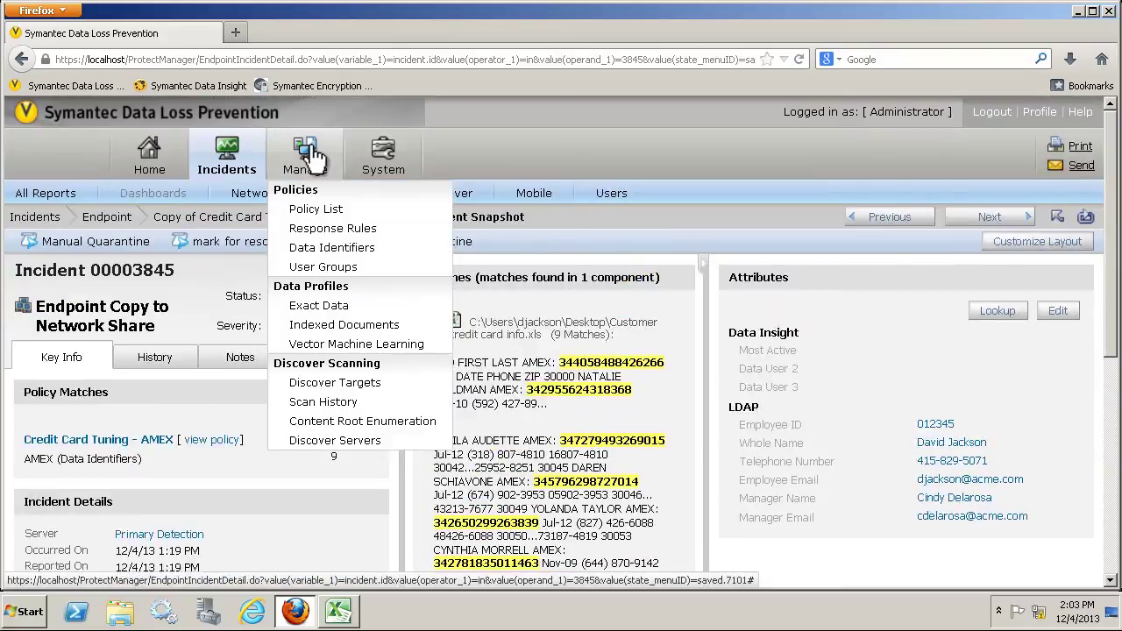
click(312, 210)
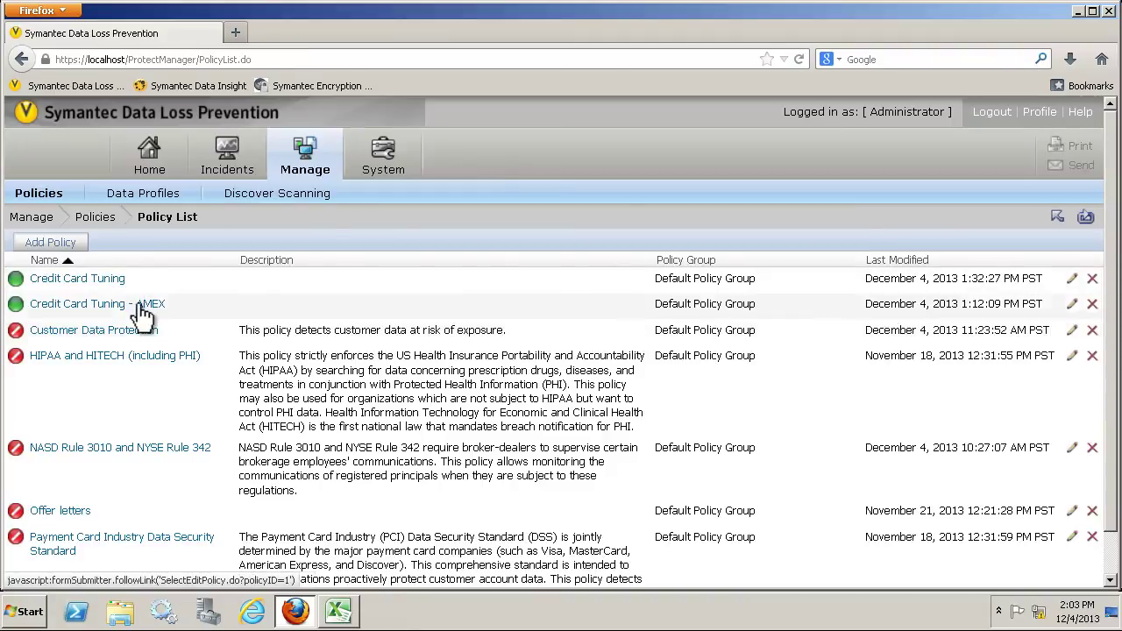
click(138, 306)
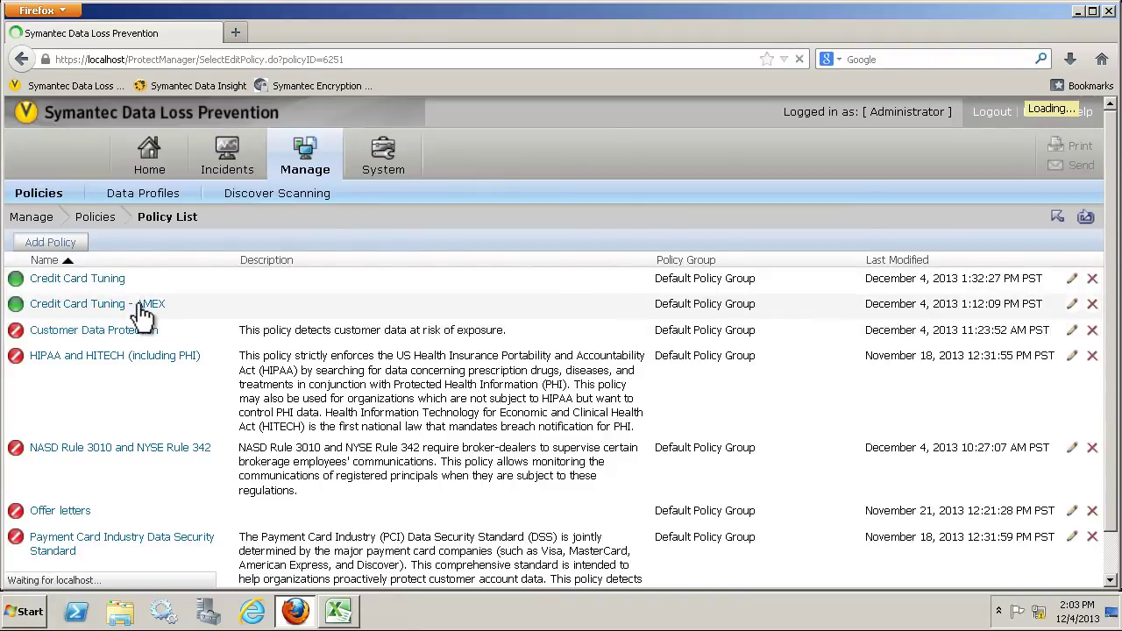
click(156, 478)
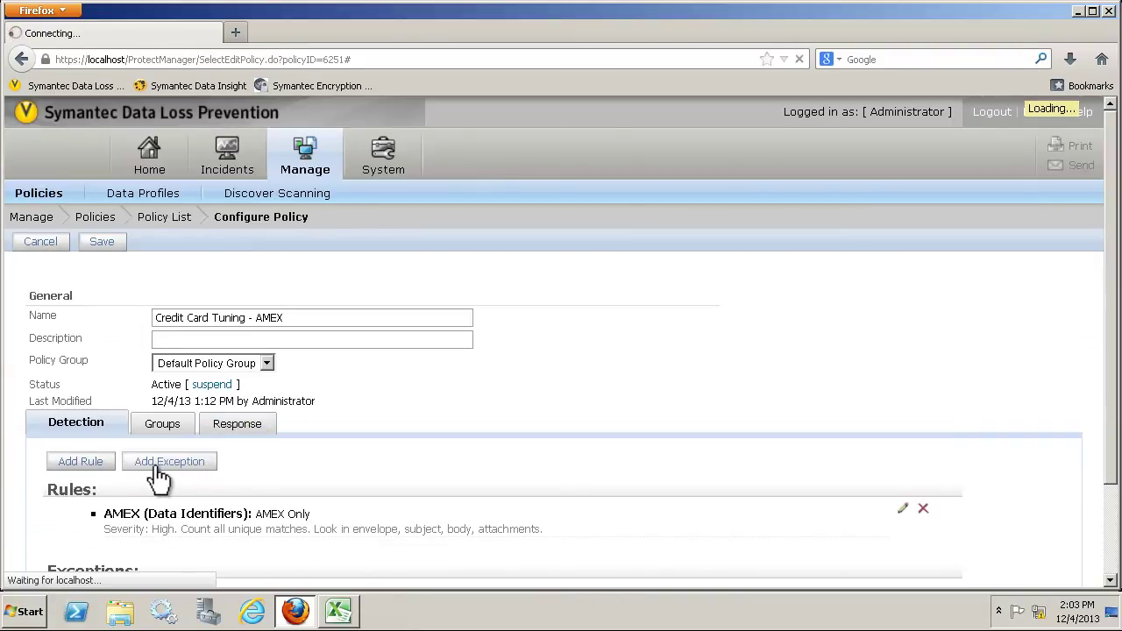
Base the exception on Content Matches Data Identifier using the AMEX Only identifier.
scroll(157, 469, down, 2)
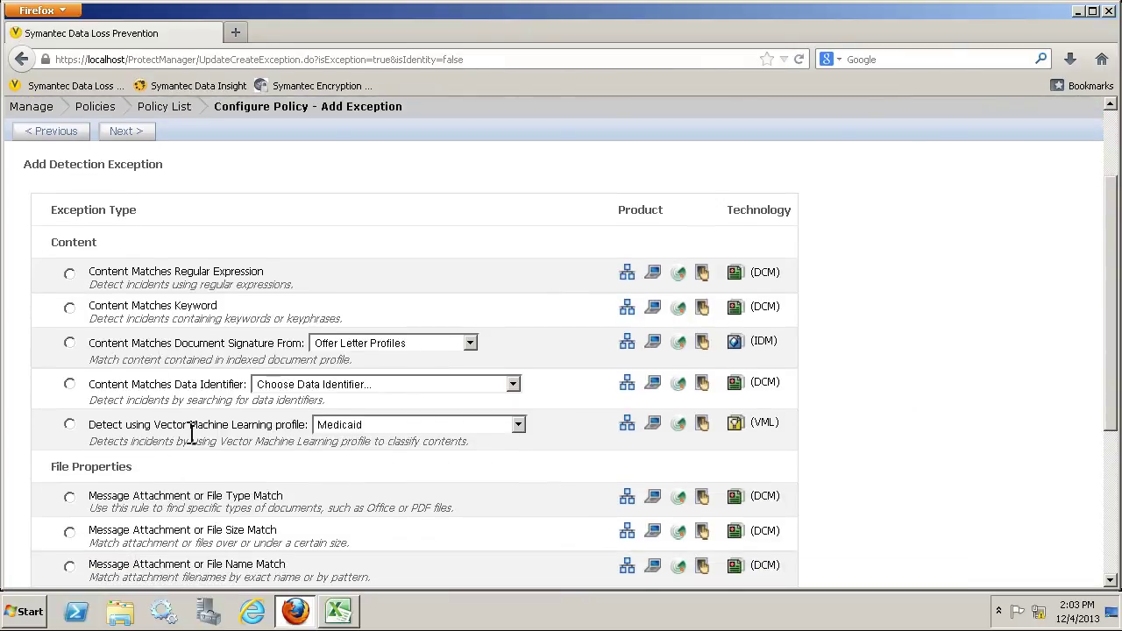
click(69, 384)
click(314, 389)
scroll(363, 289, down, 9)
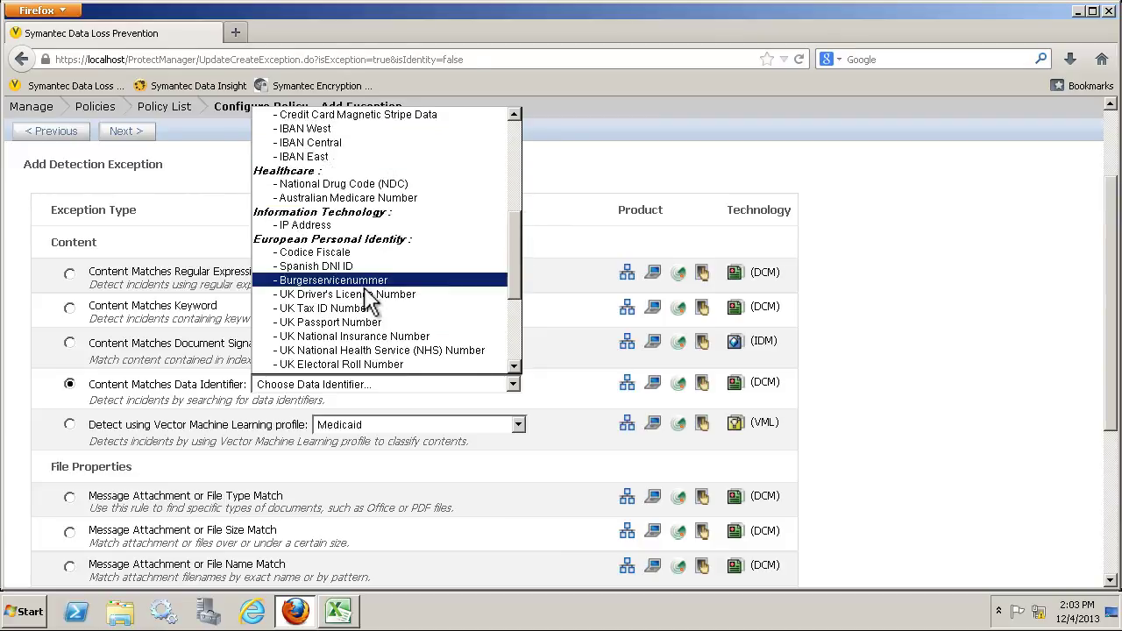
click(310, 368)
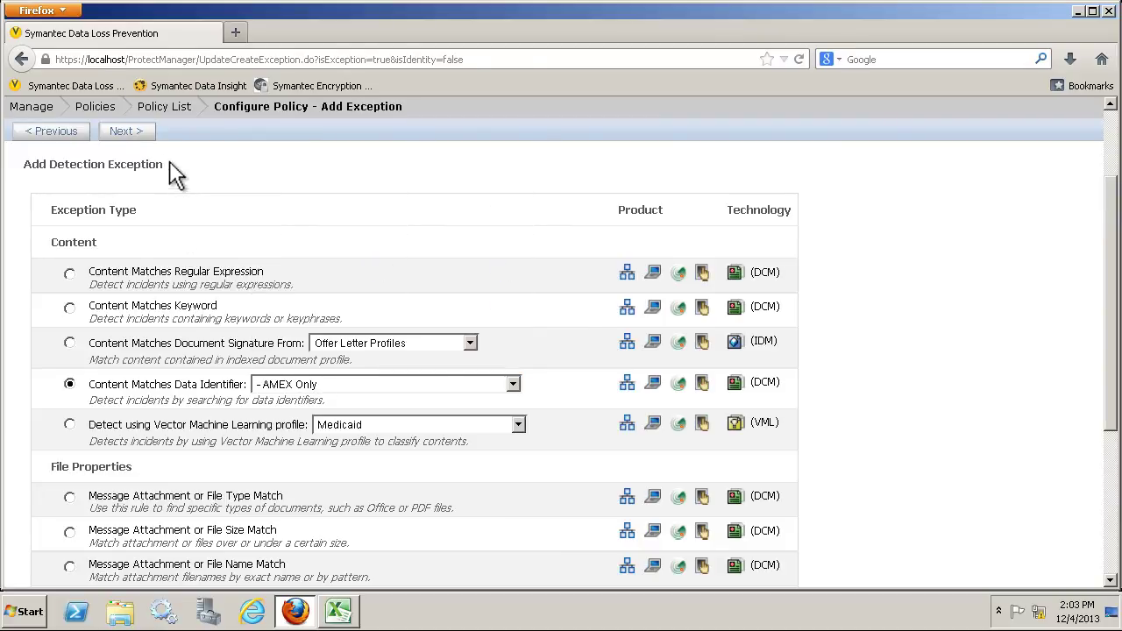
click(128, 131)
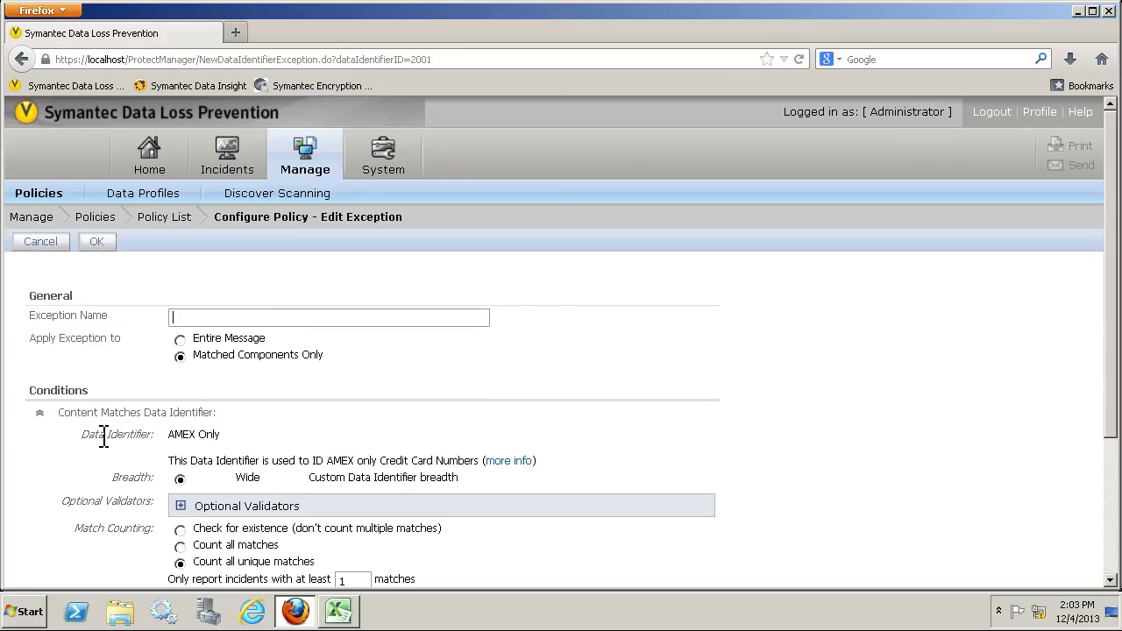
Fill the exception name with Credit Card Tuning - AMEX, then type 'Exclus'.
click(207, 315)
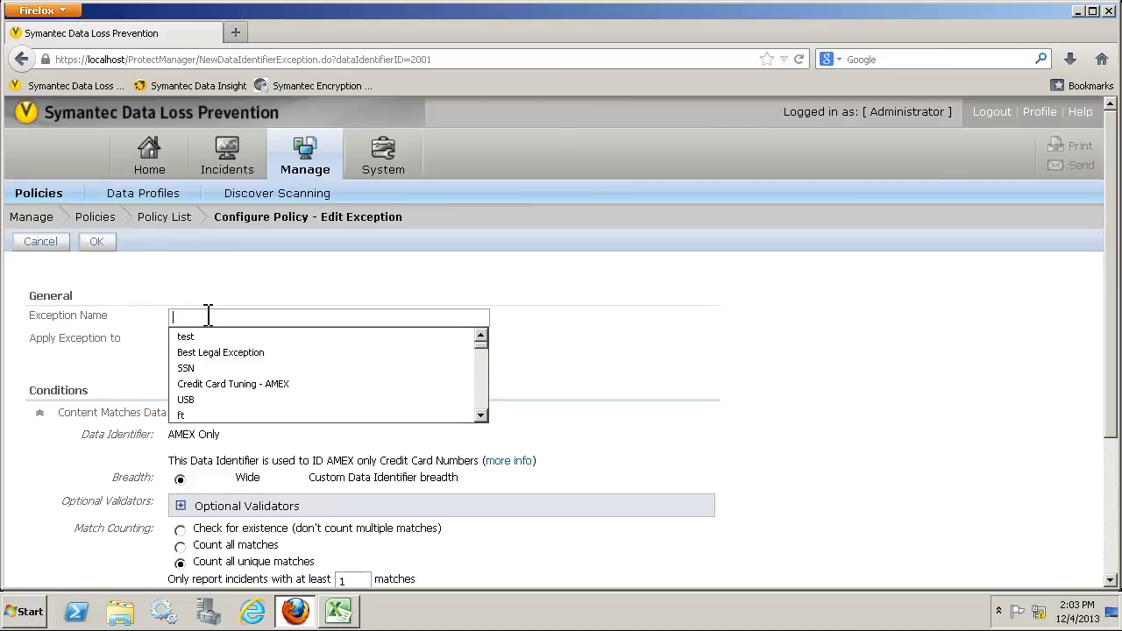
click(233, 384)
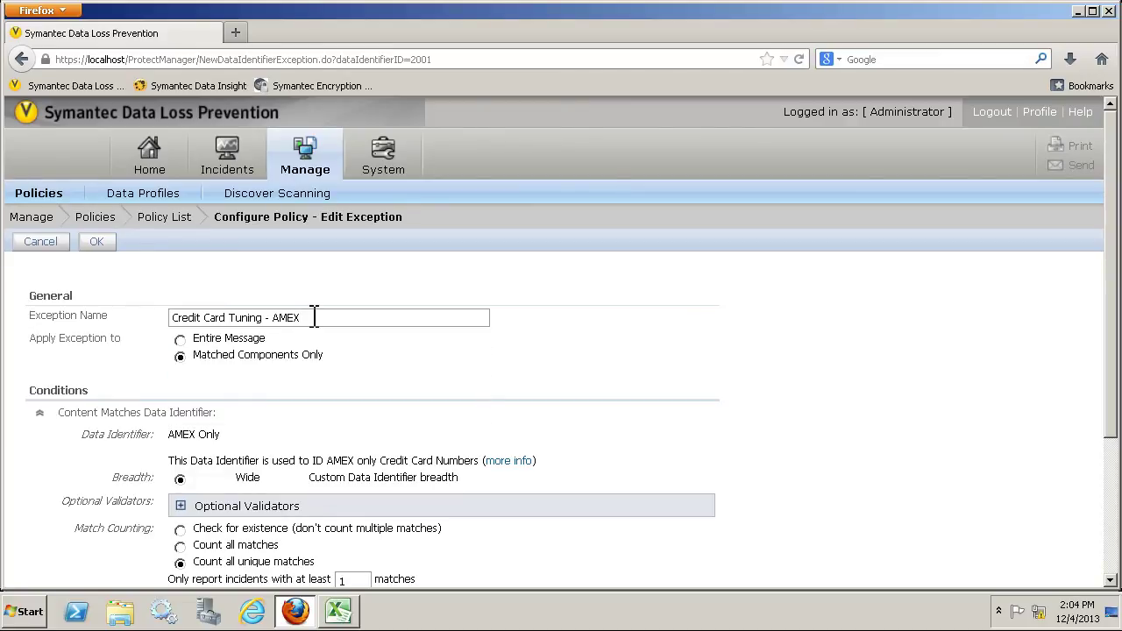
text(Exclus)
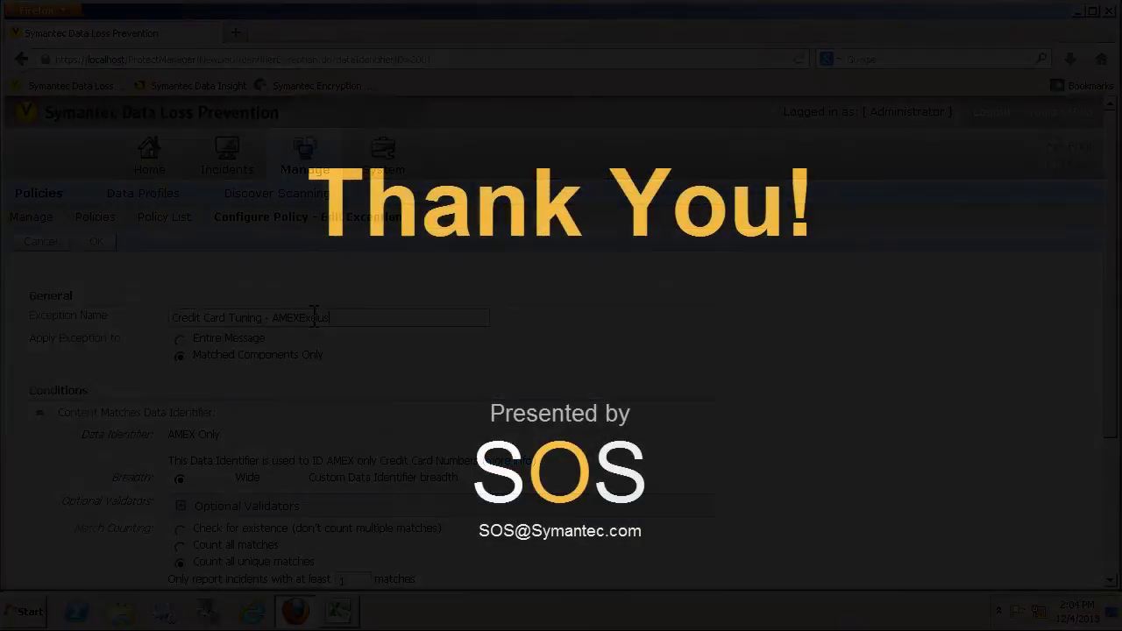